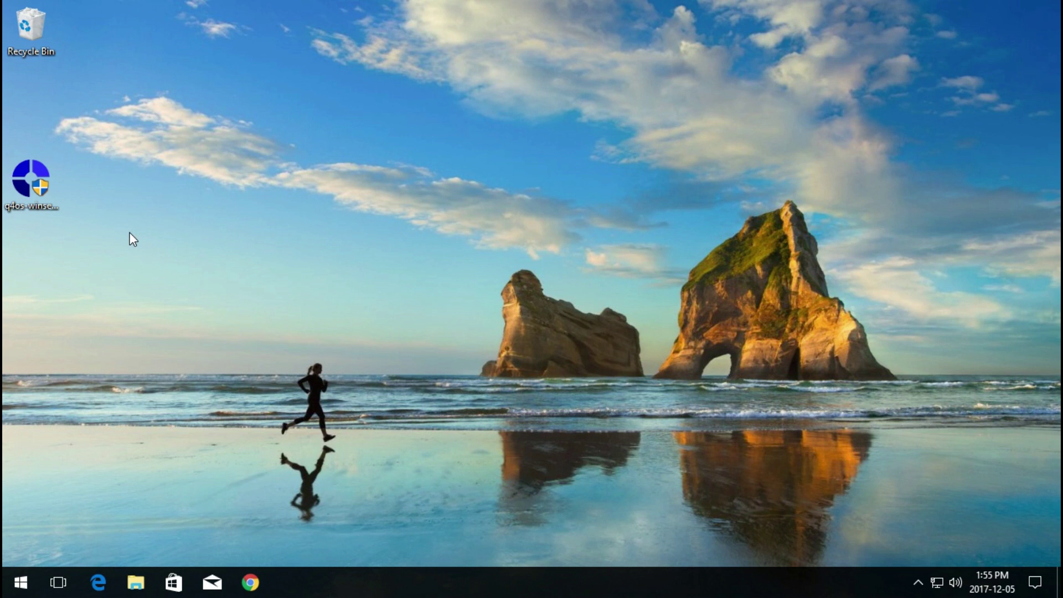
Step: Launch q4os-winsetup with admin approval and set the installation size to 8GB
click(41, 188)
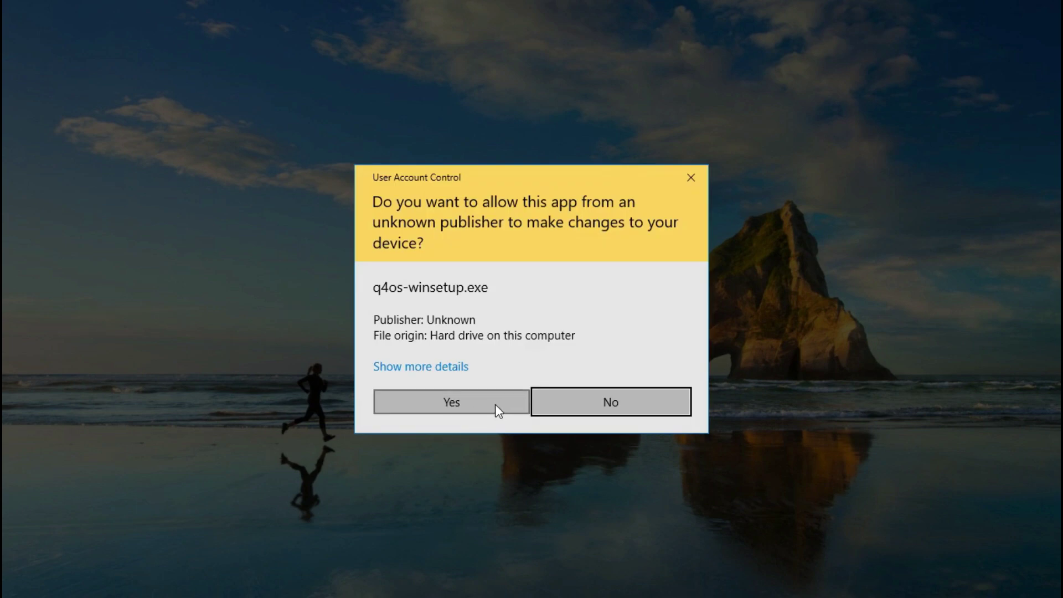
click(496, 406)
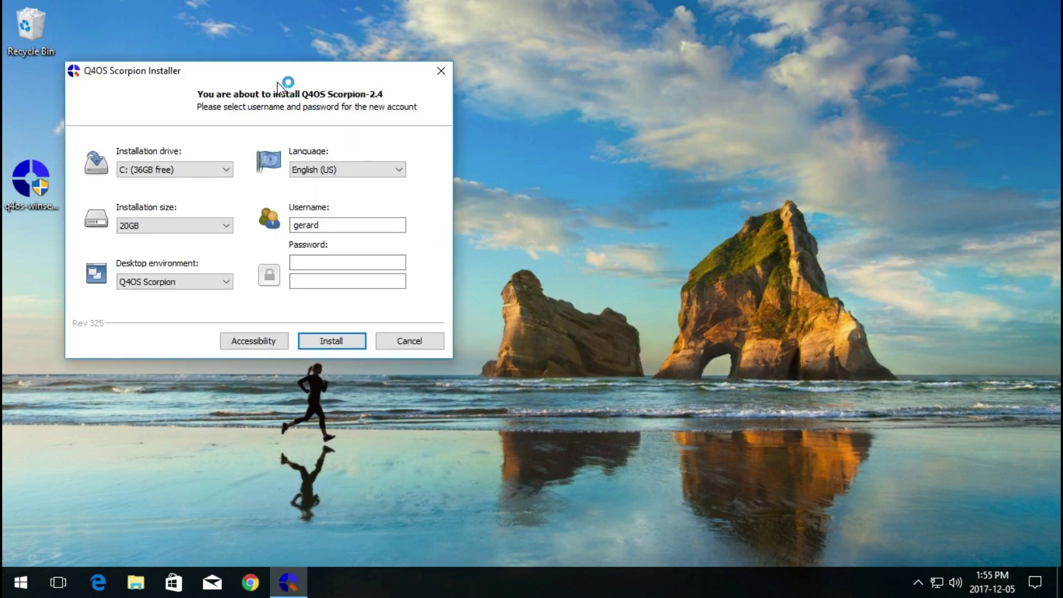
drag(273, 72, 494, 143)
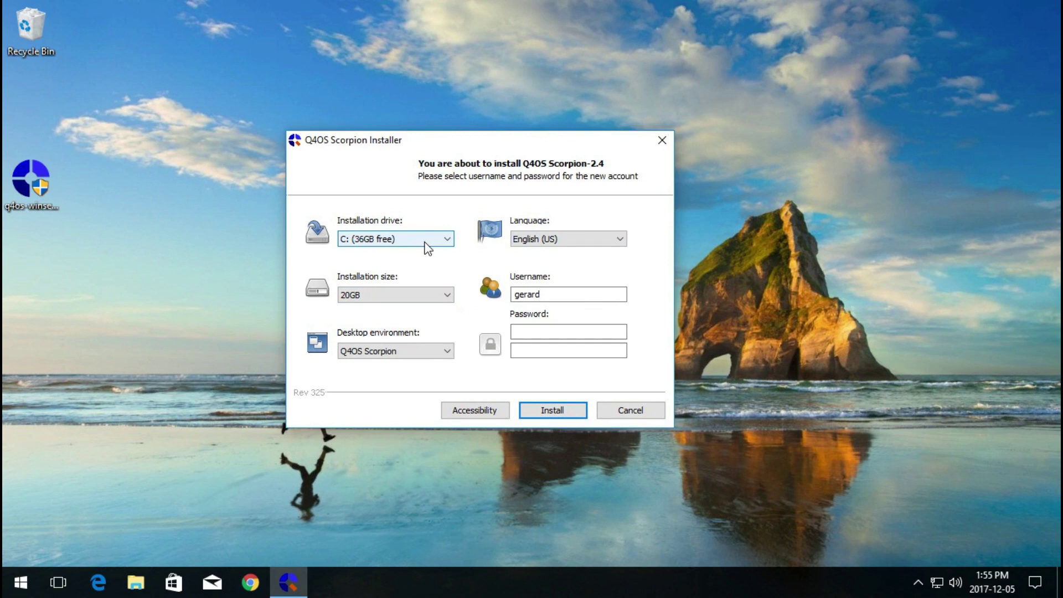
click(442, 298)
click(427, 309)
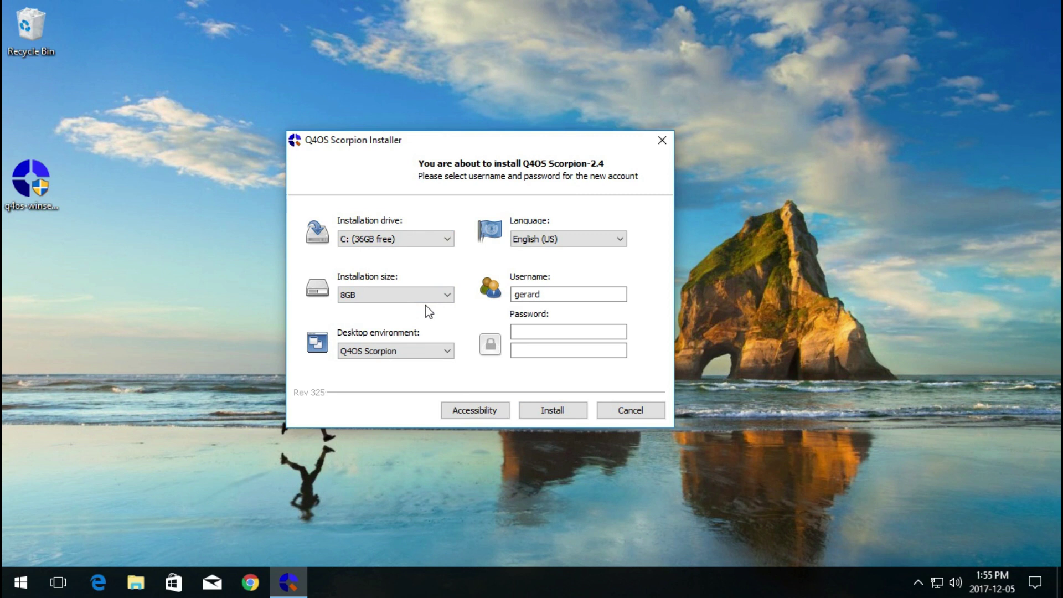
Step: Enter and confirm the new account password, then start installing Q4OS Scorpion-2.4
click(529, 331)
click(529, 331)
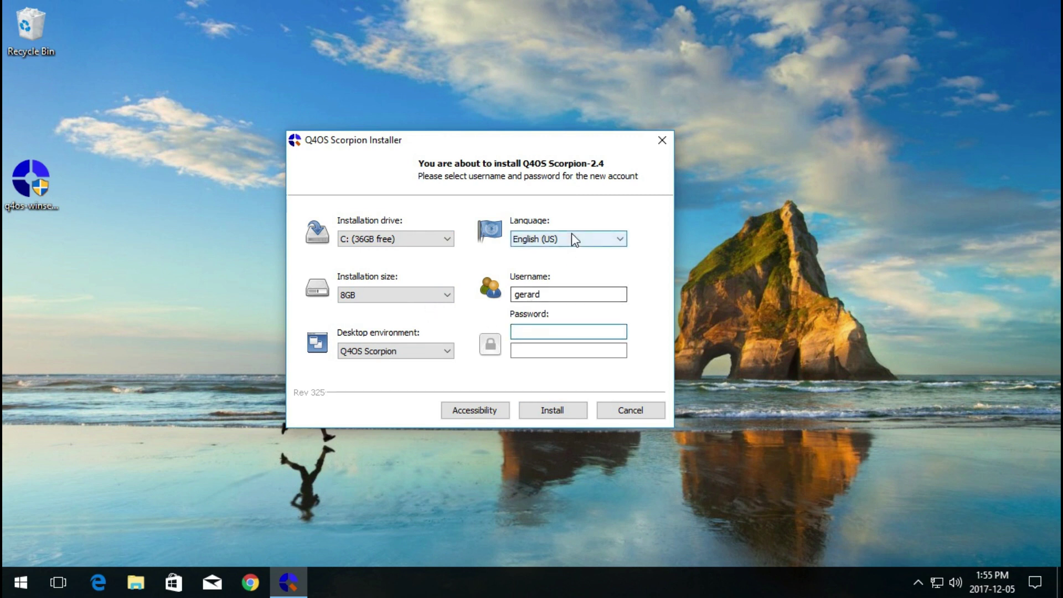
click(431, 355)
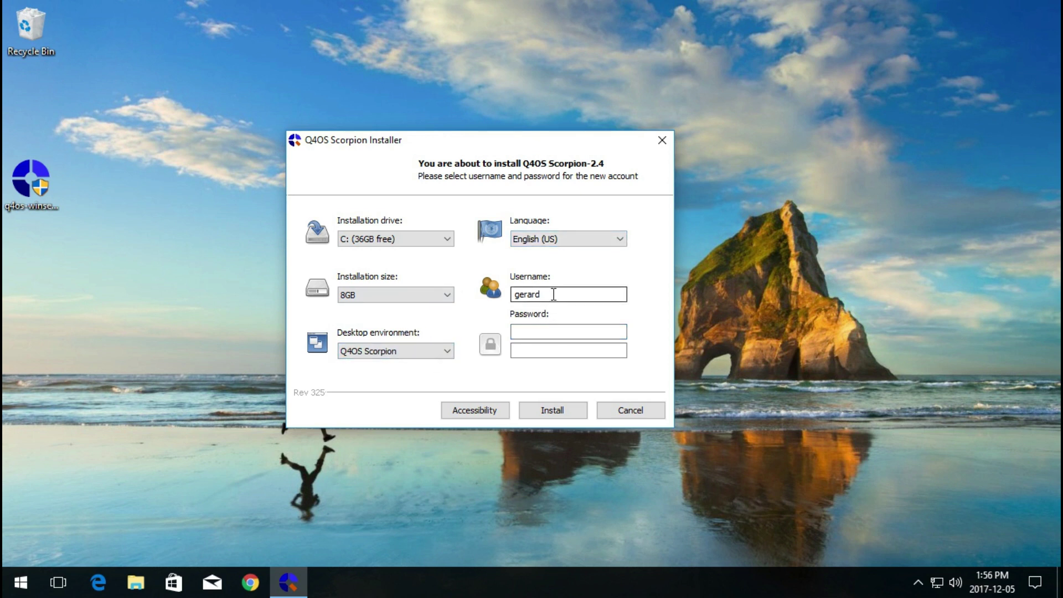
click(540, 333)
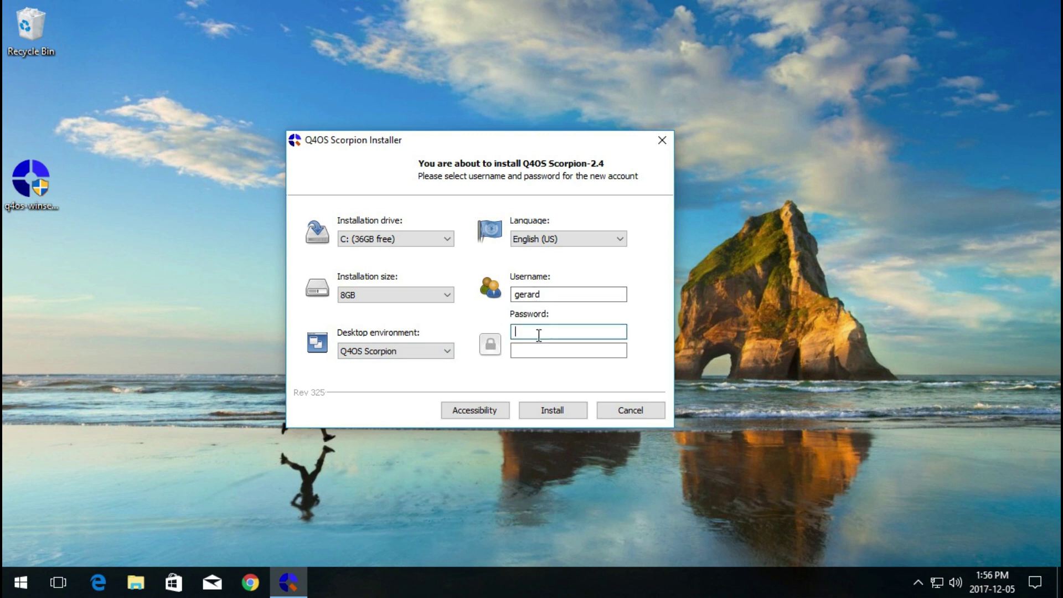
text(***)
text(******)
key(Tab)
text(*****)
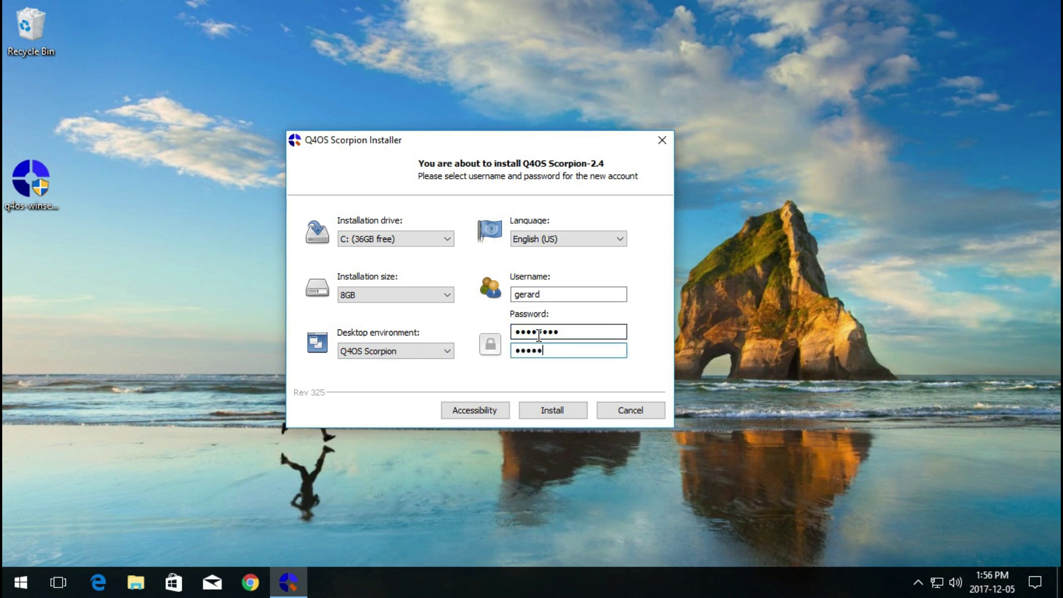
text(****)
click(547, 410)
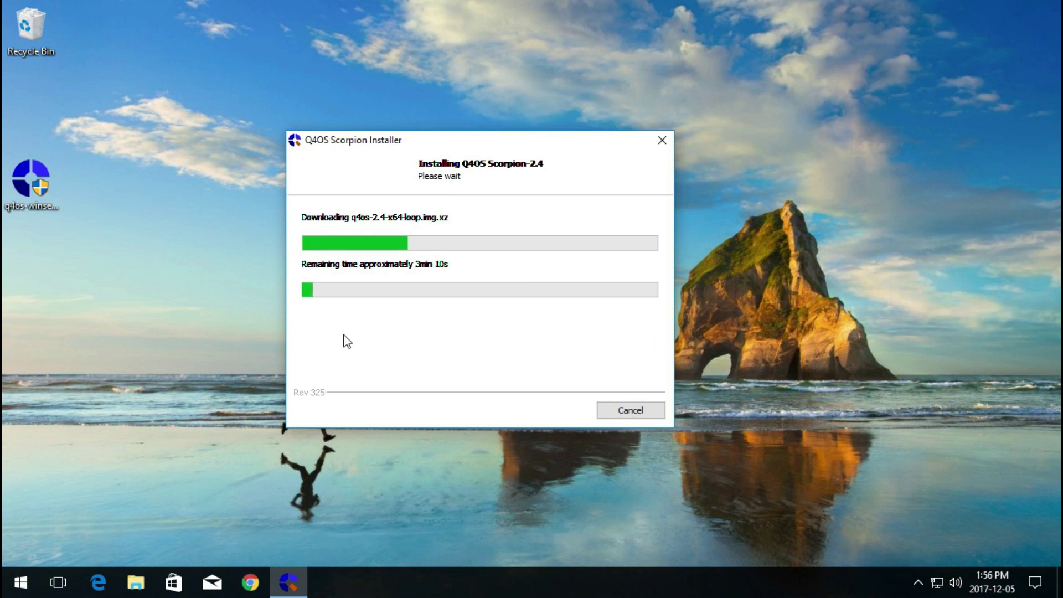
Step: Launch Chrome from the taskbar while the image downloads
click(243, 589)
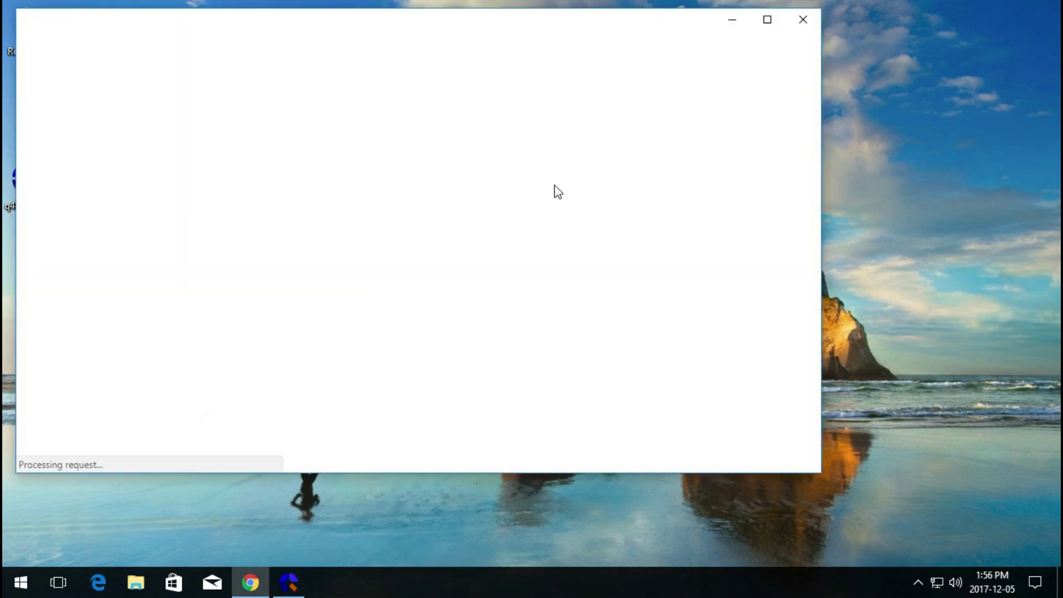
Step: Close Chrome, search 'q4os windows' and read the Q4OS for Windows setup manual
click(810, 20)
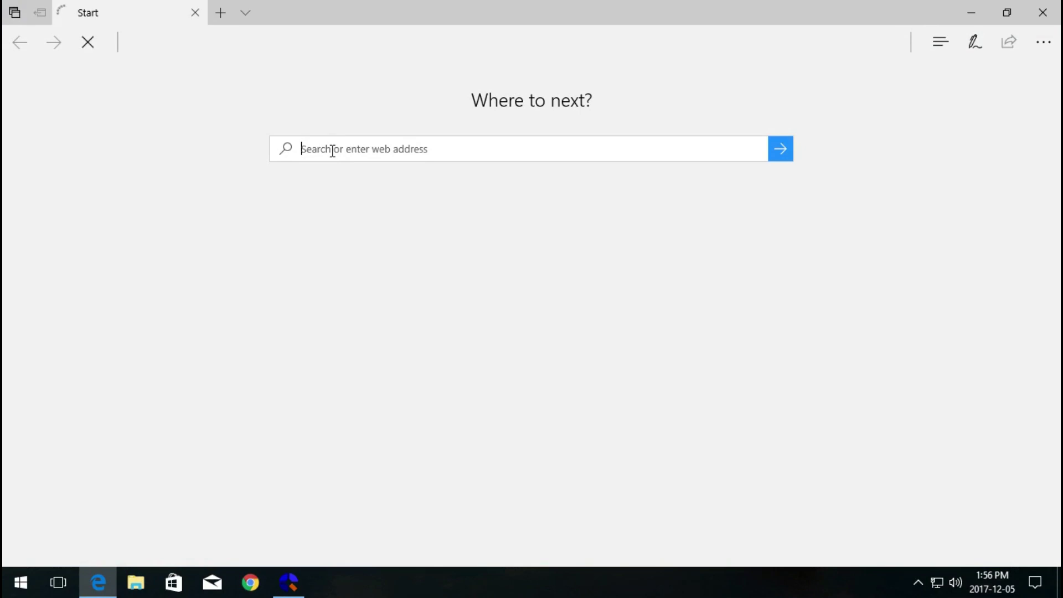
text(q4)
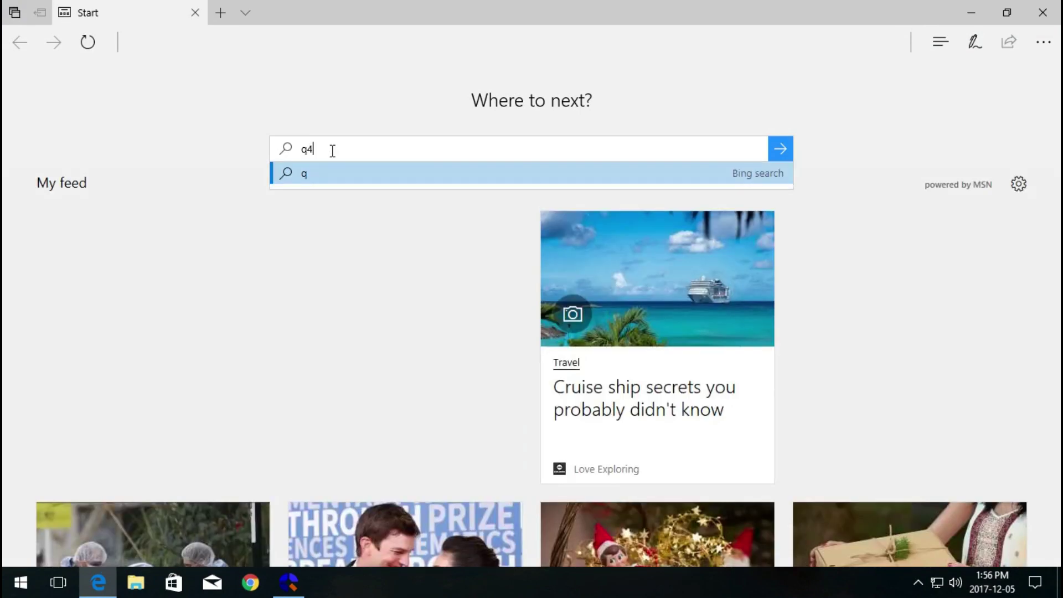
text(os )
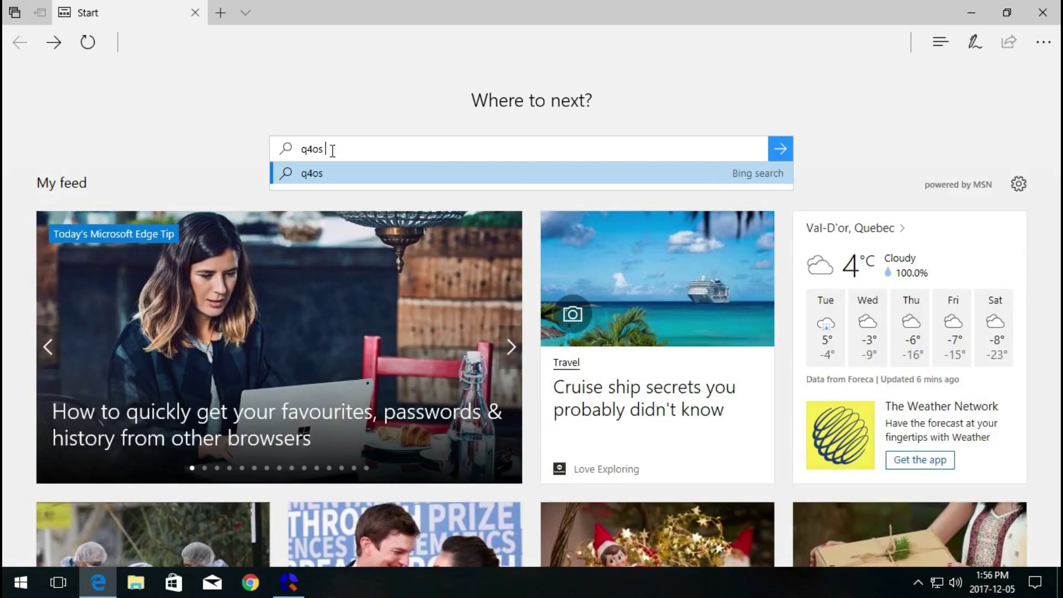
text(window)
text(s)
key(Return)
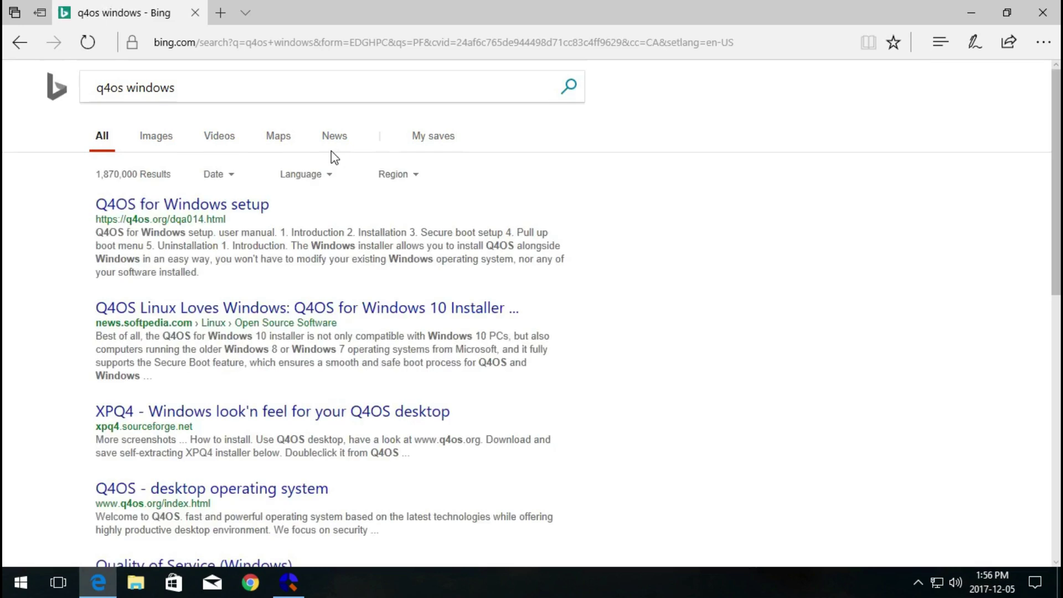
click(254, 205)
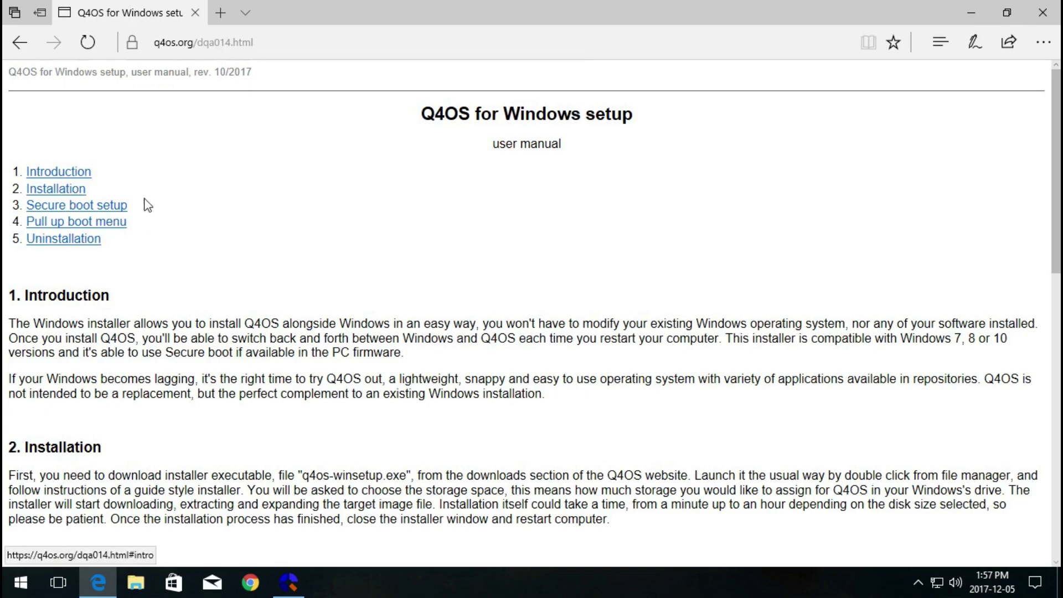
scroll(235, 264, down, 8)
scroll(227, 255, down, 4)
scroll(227, 255, up, 12)
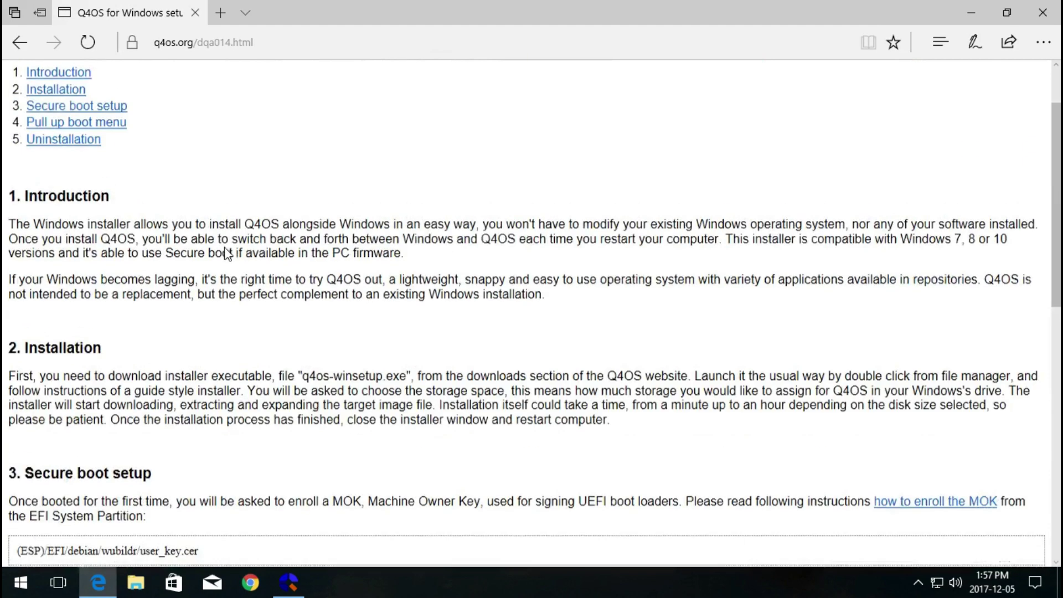
Step: Go back to the search results and open the Q4OS homepage
key(alt+Left)
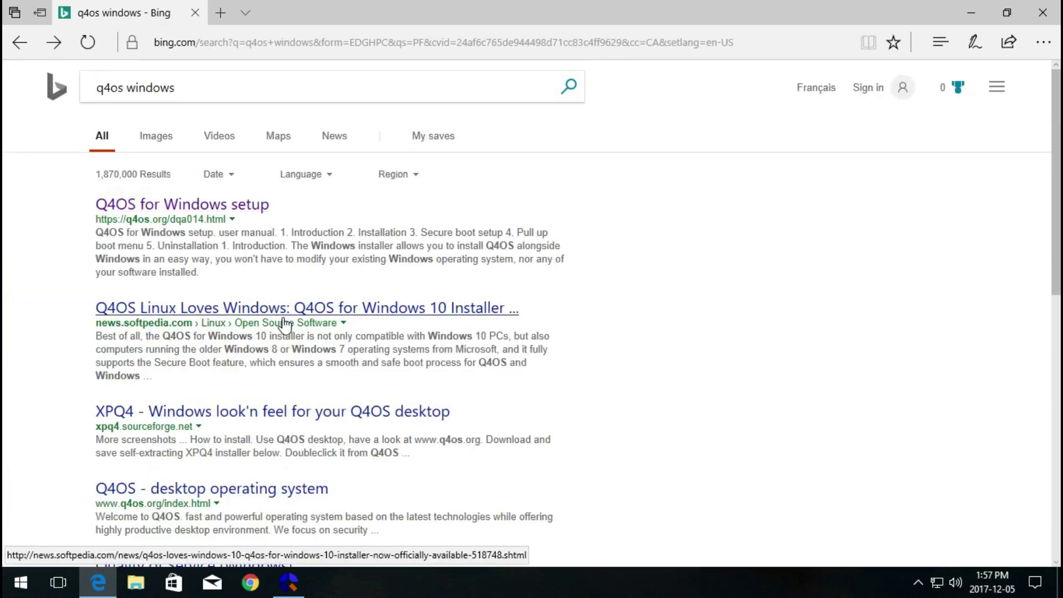
scroll(302, 400, down, 2)
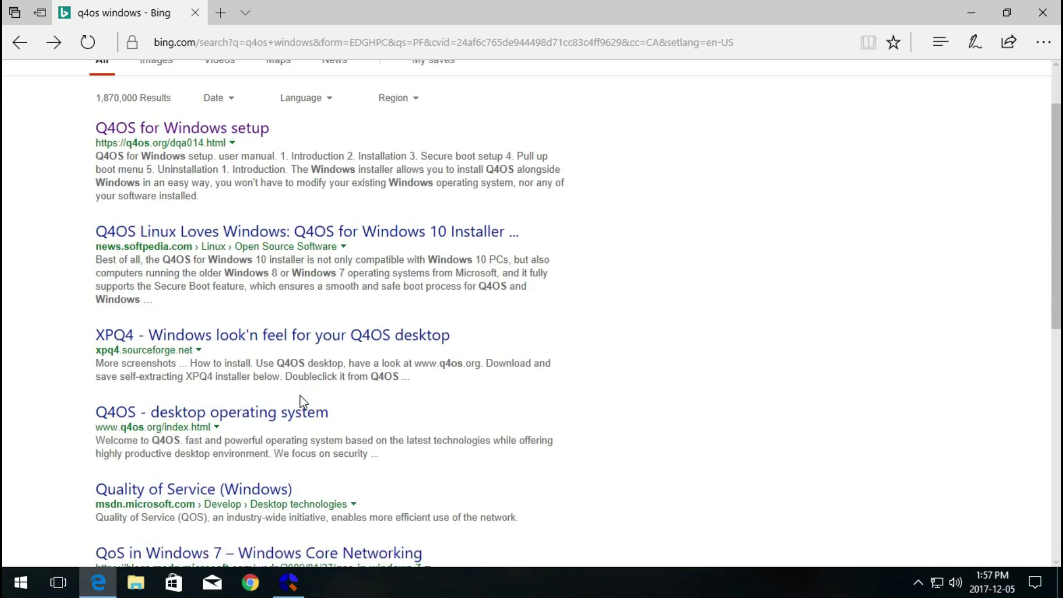
scroll(302, 399, down, 2)
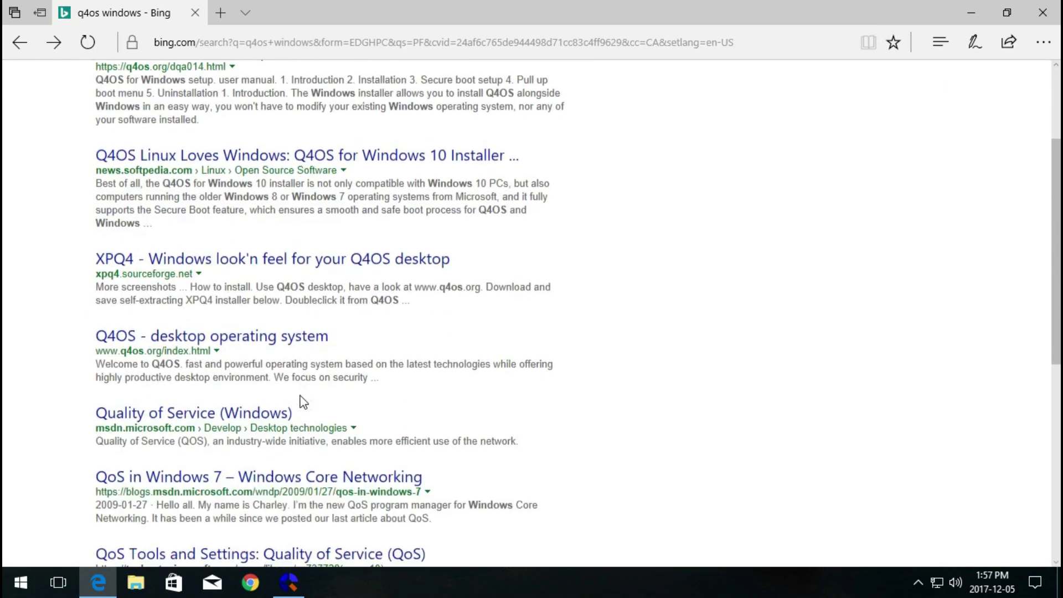
click(281, 336)
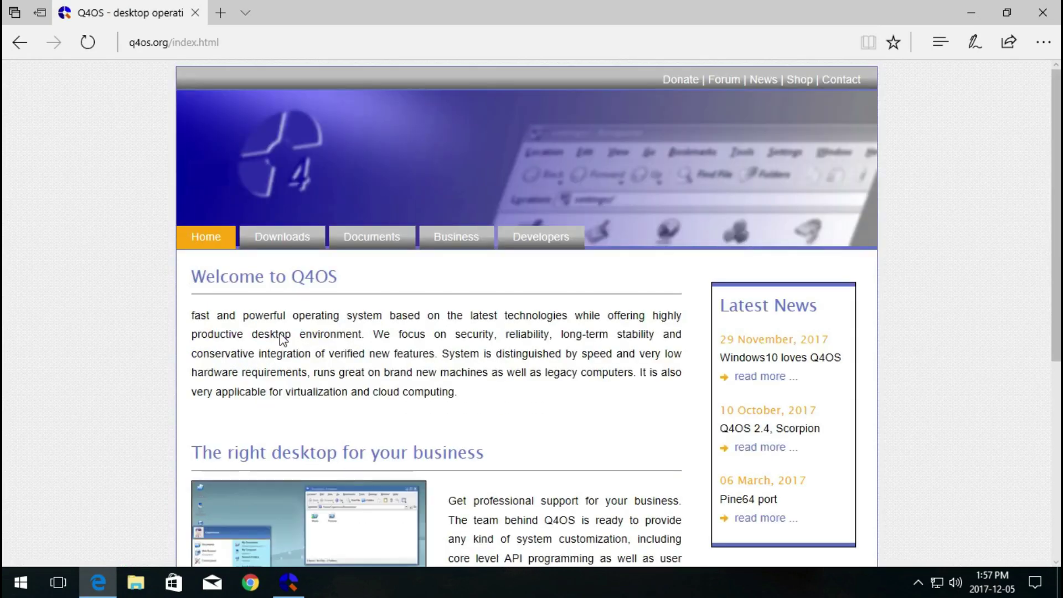
Step: Find the Installer for Windows entry on the Q4OS Downloads page, then close Edge
click(288, 245)
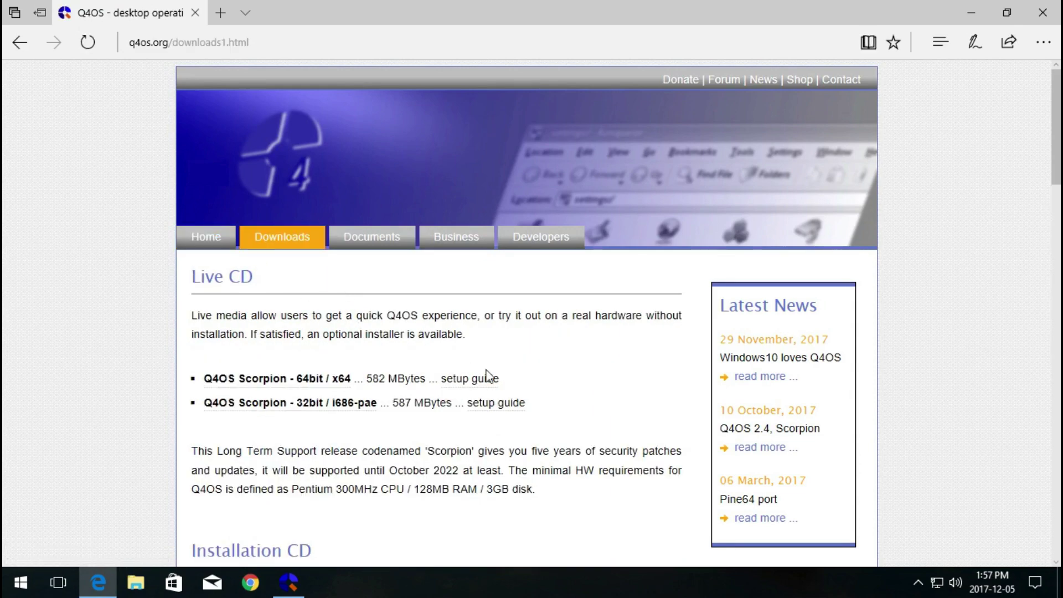
scroll(238, 310, down, 2)
scroll(243, 313, down, 2)
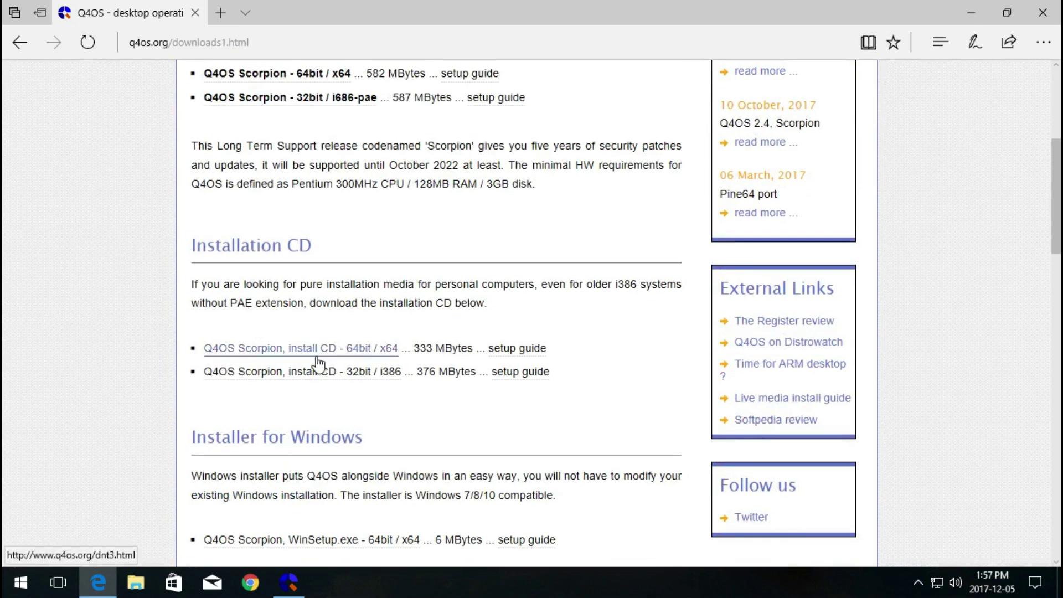
scroll(249, 348, down, 4)
scroll(315, 357, down, 1)
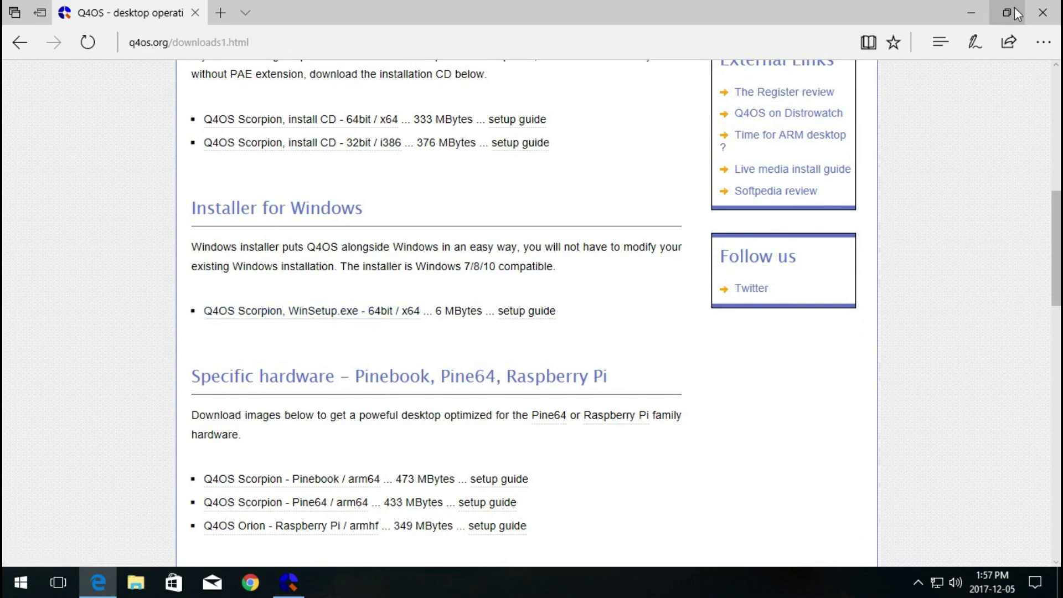
click(1039, 16)
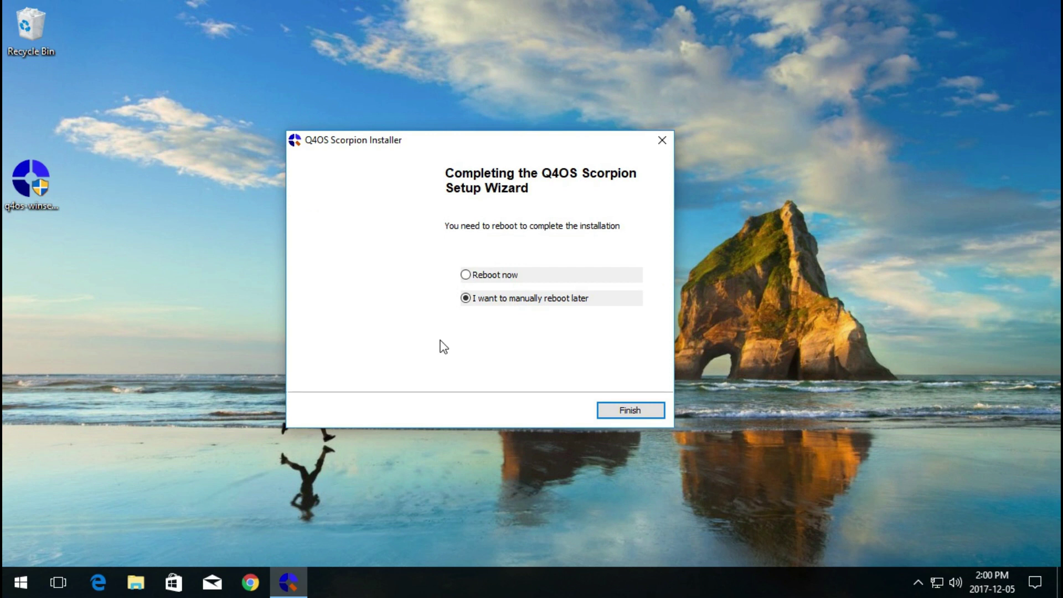
Step: Choose 'Reboot now' and finish the installer to restart into Q4OS
click(465, 275)
click(618, 411)
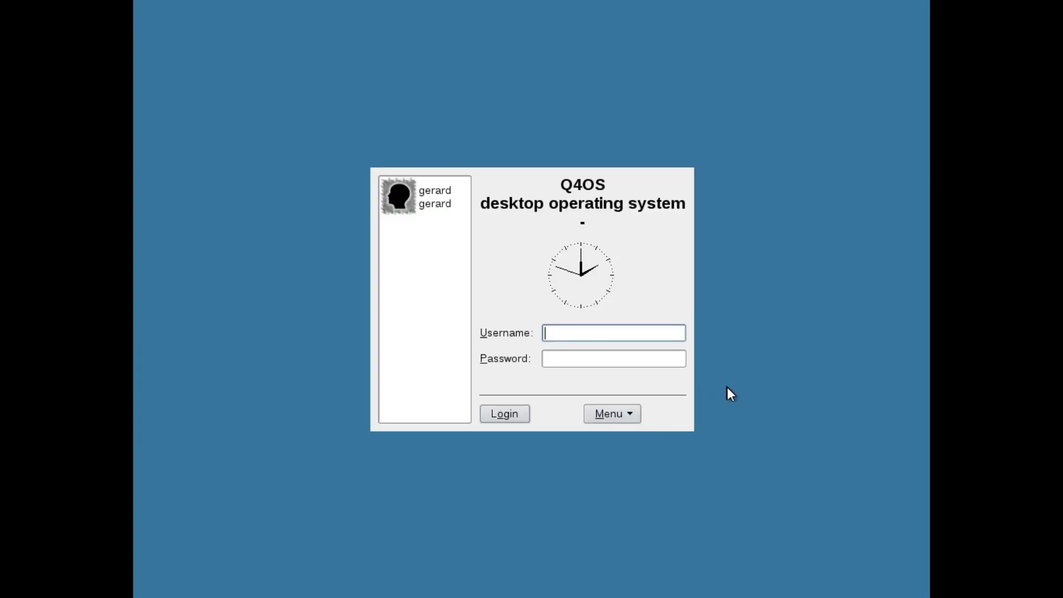
Step: Log in as gerard with the account password
text(ge)
text(rard)
key(Return)
text(••)
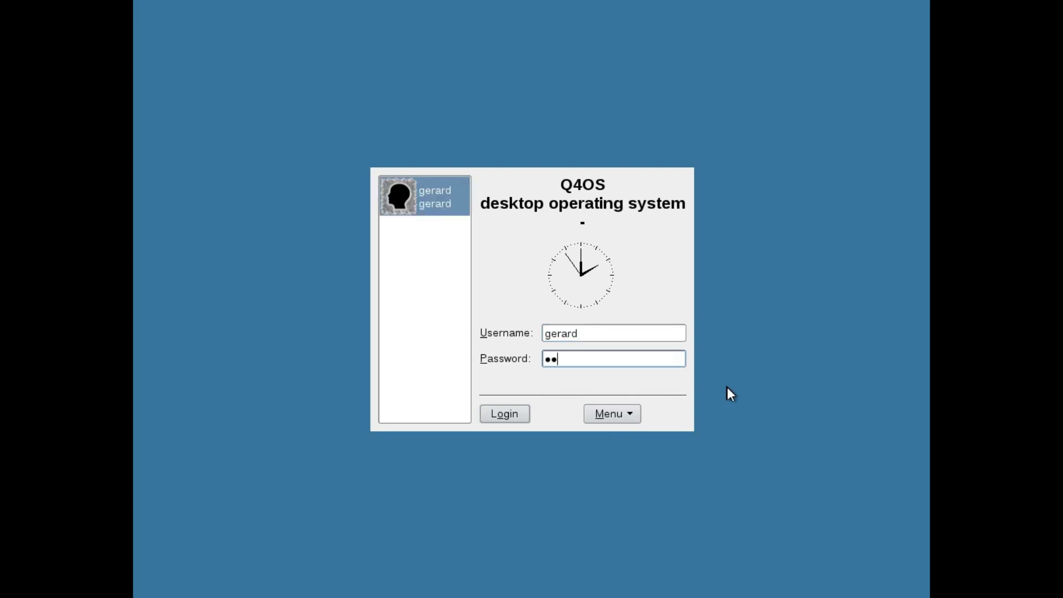
text(••••••)
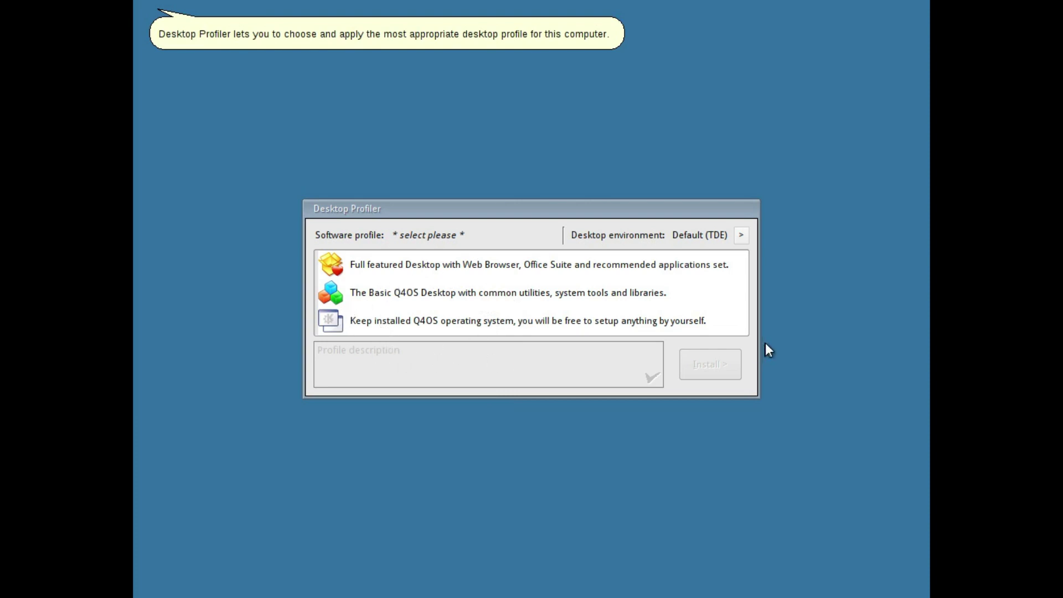
Step: Select the Full featured Desktop profile and install it
click(386, 273)
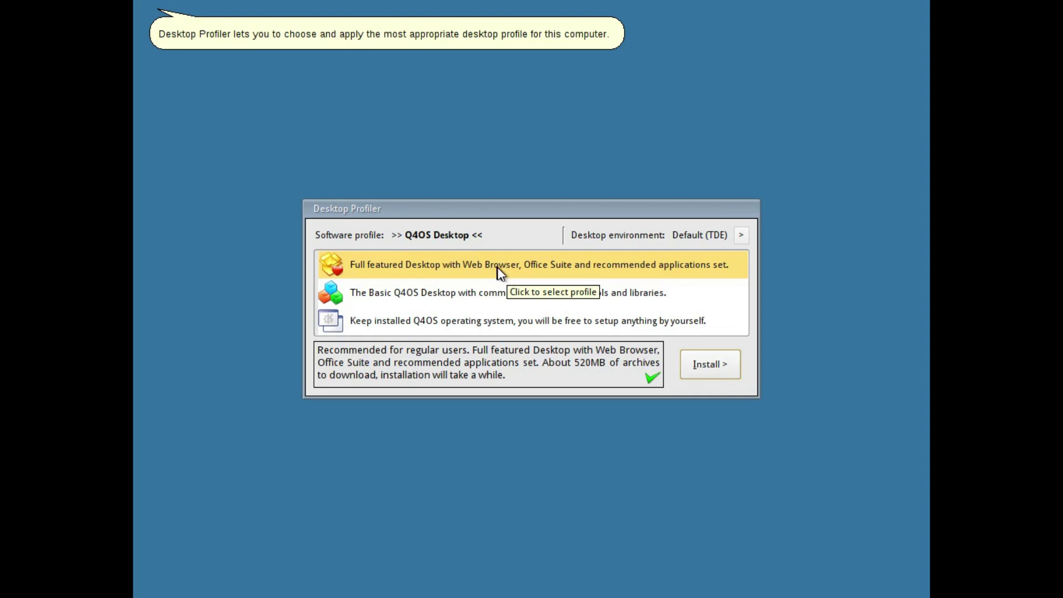
click(703, 366)
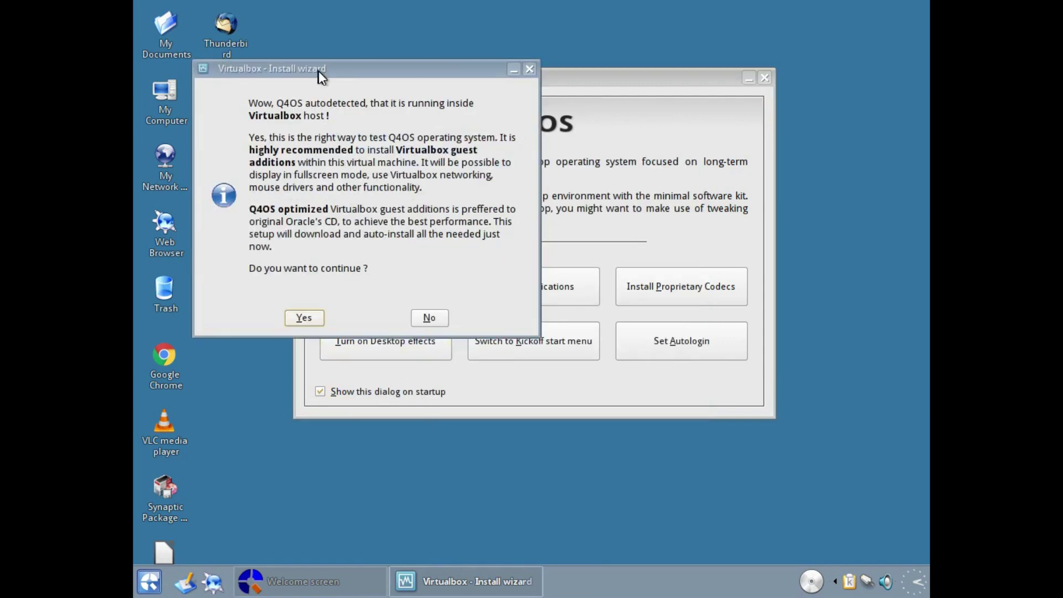
Step: Move the VirtualBox guest additions prompt aside and accept downloading them
drag(318, 71, 419, 181)
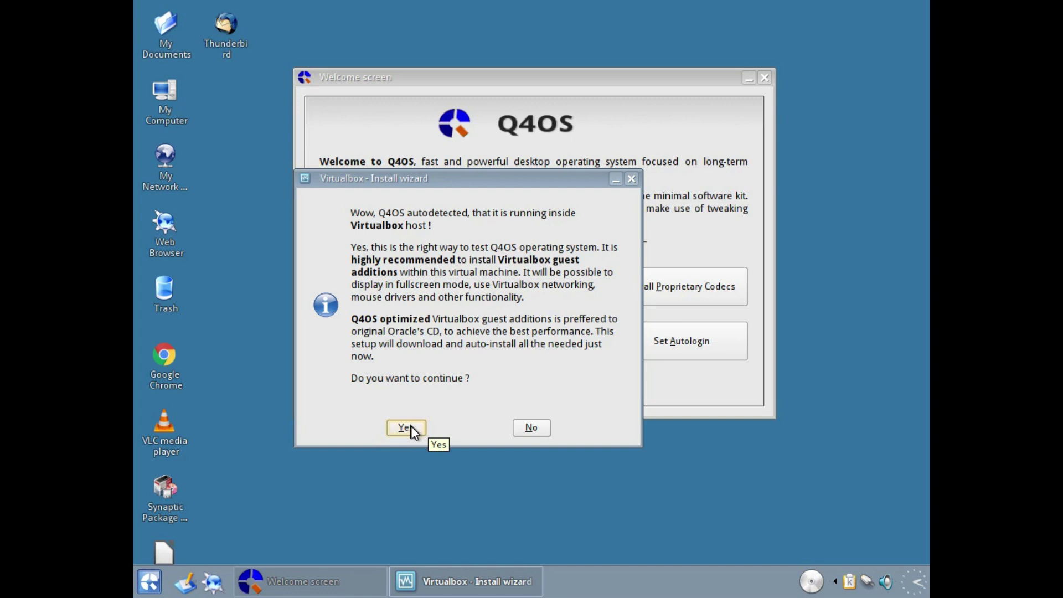
click(411, 426)
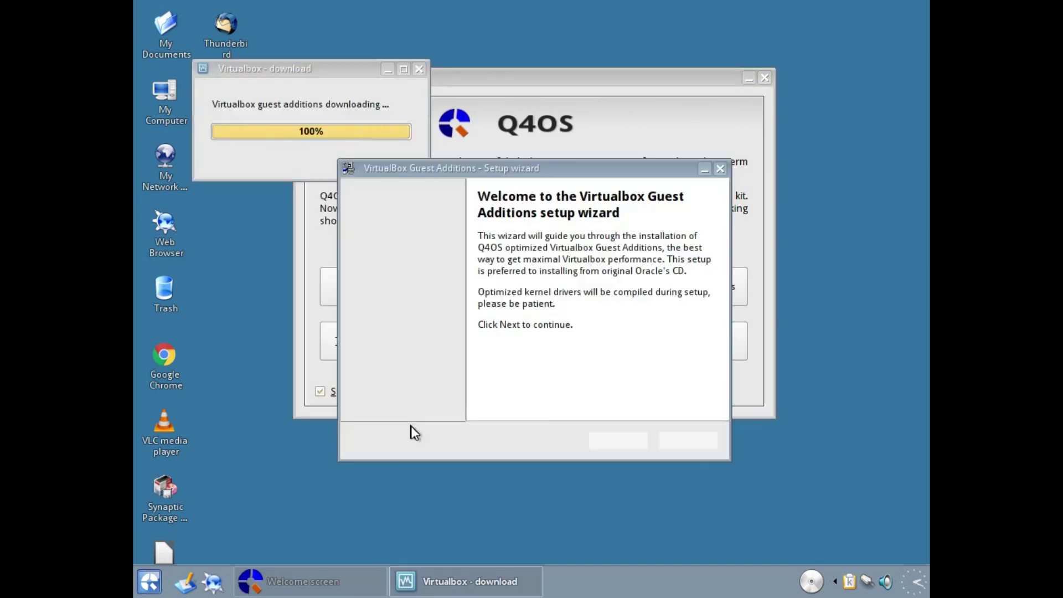
Step: Run the Guest Additions Setup wizard through installation and close it when finished
click(626, 443)
click(626, 443)
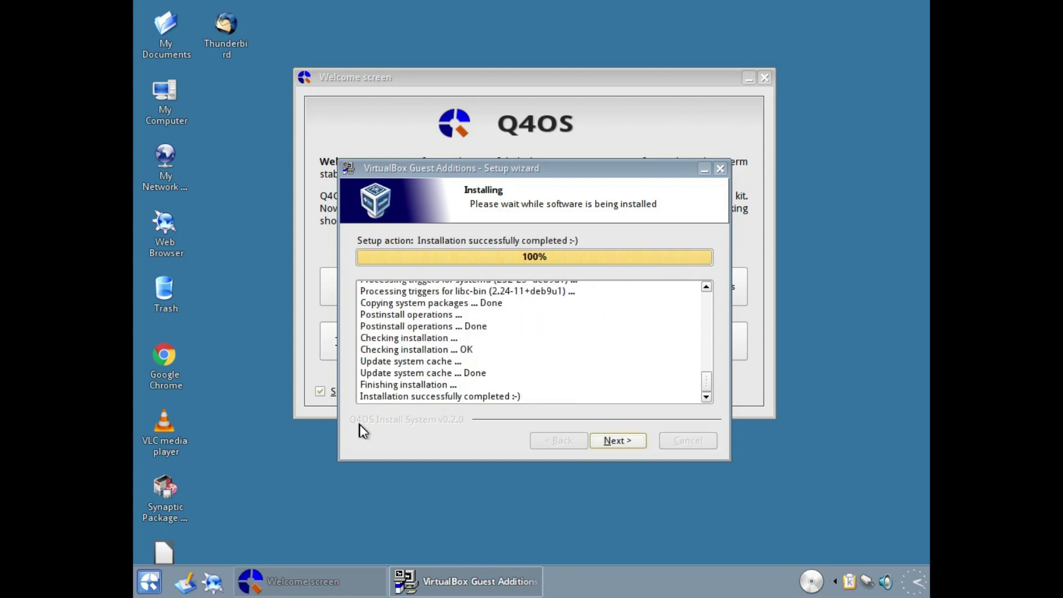
click(625, 440)
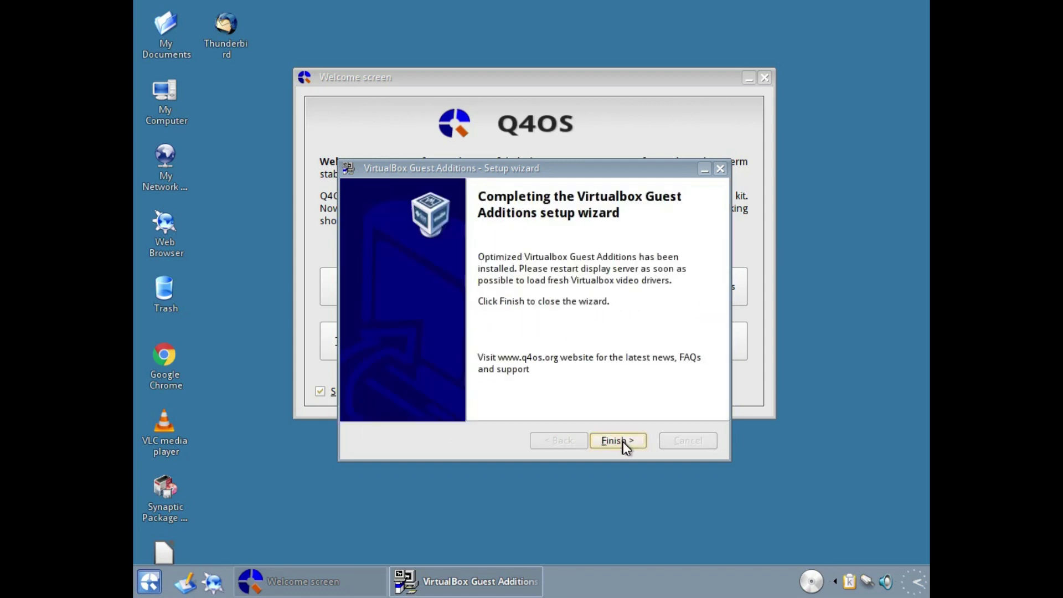
click(623, 441)
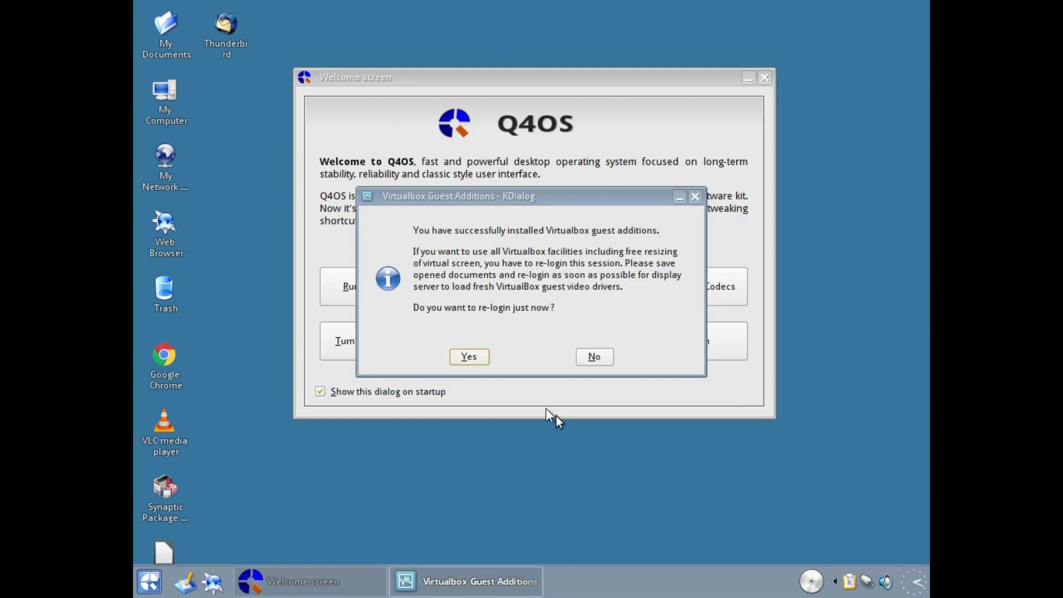
Step: Accept the re-login, confirm logout, and sign back in with gerard's password
click(464, 357)
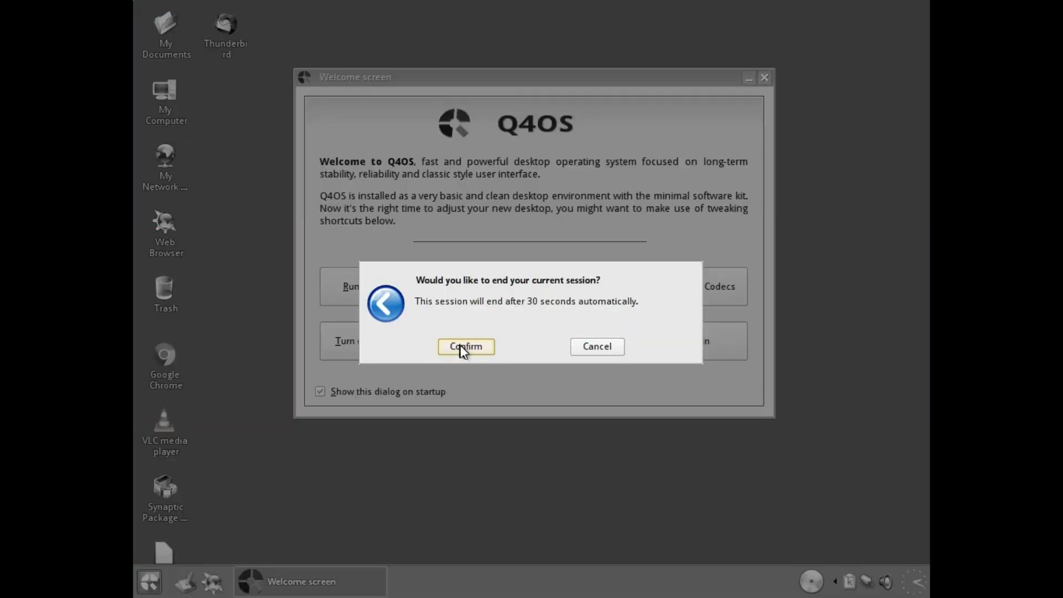
click(460, 345)
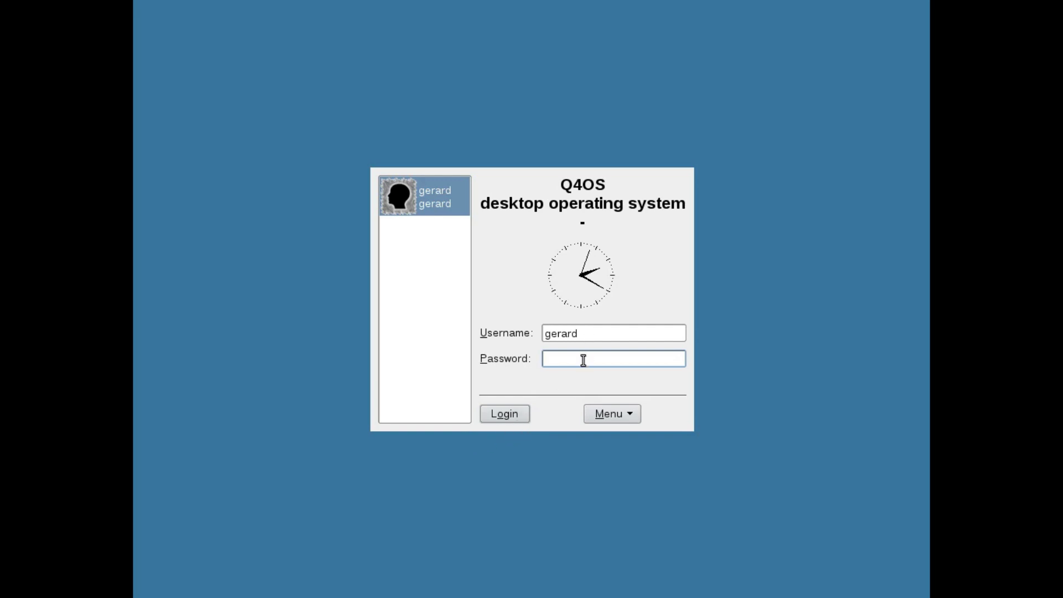
text(gerar)
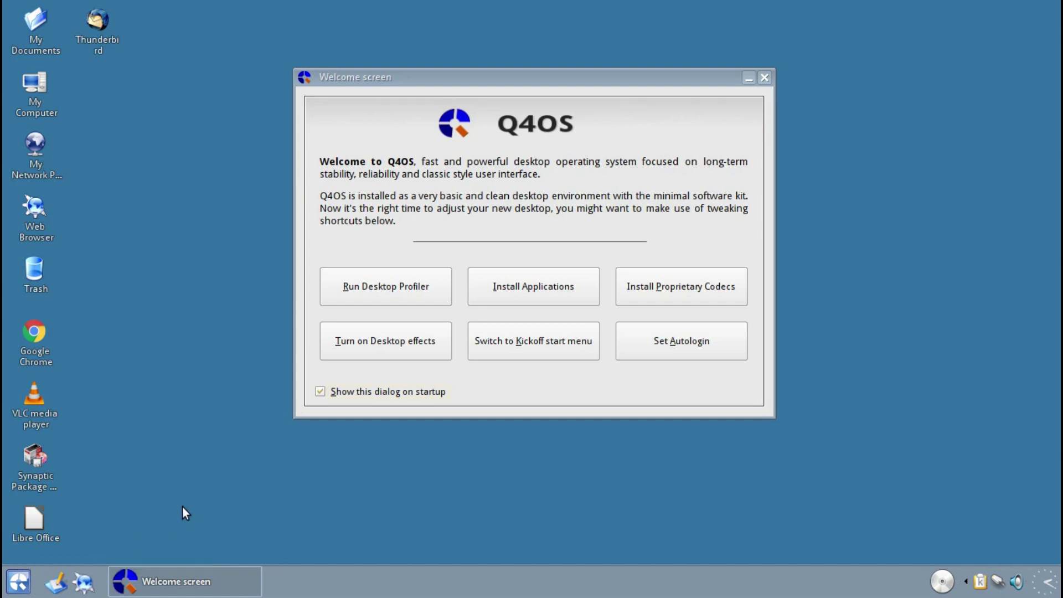
Step: Open Documents (Music, Pictures) in Konqueror from the K menu and move it over the welcome screen
click(14, 585)
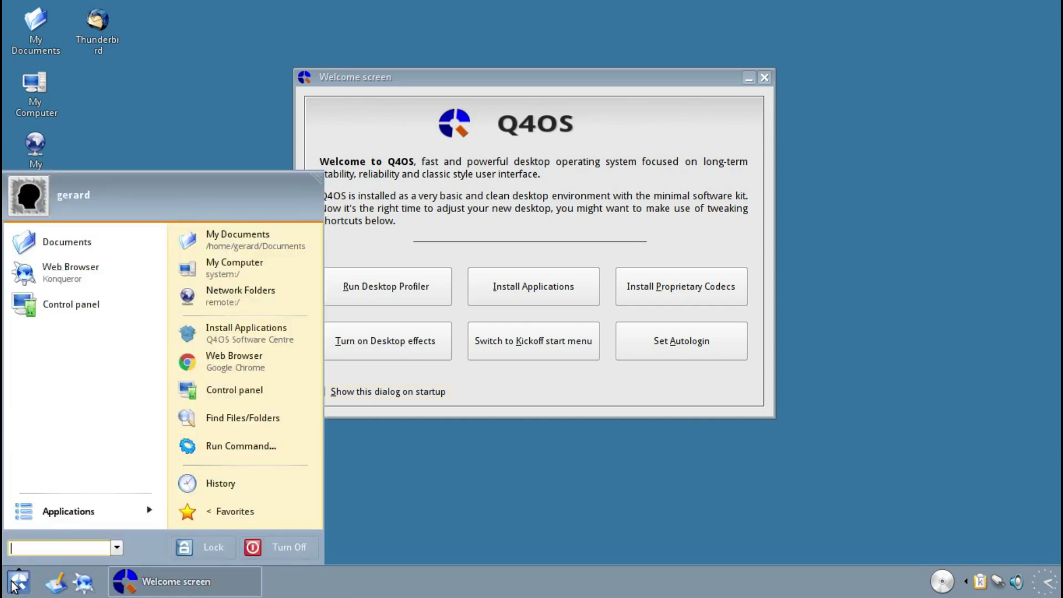
click(14, 586)
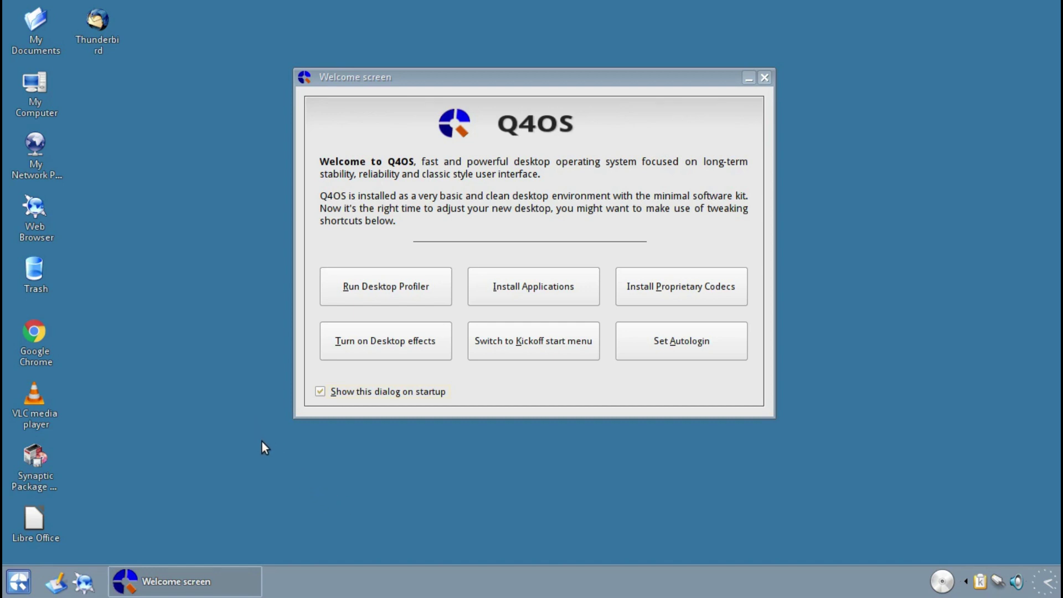
click(25, 577)
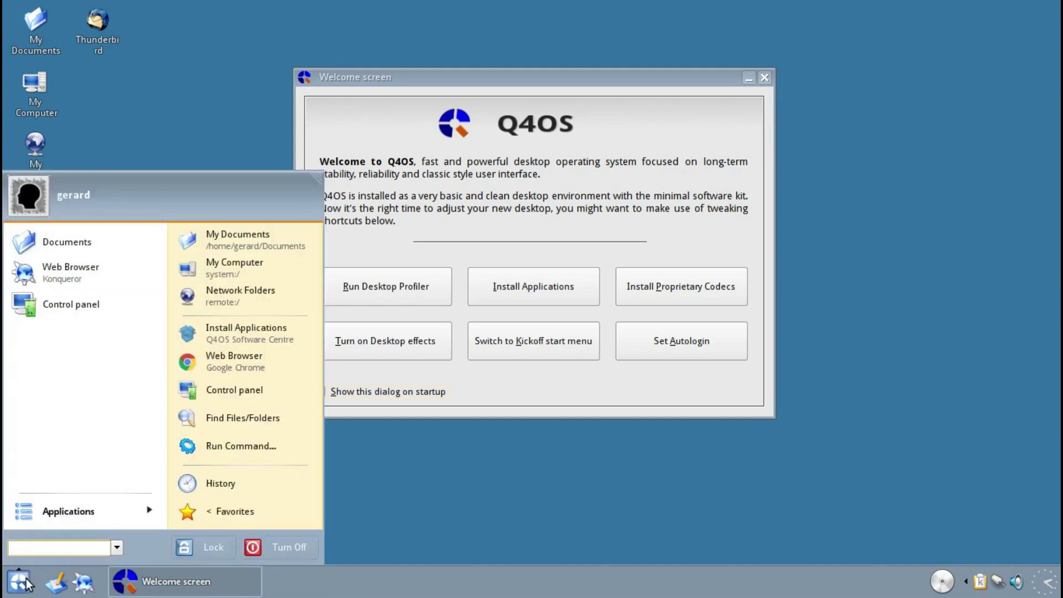
click(76, 251)
drag(181, 194, 467, 118)
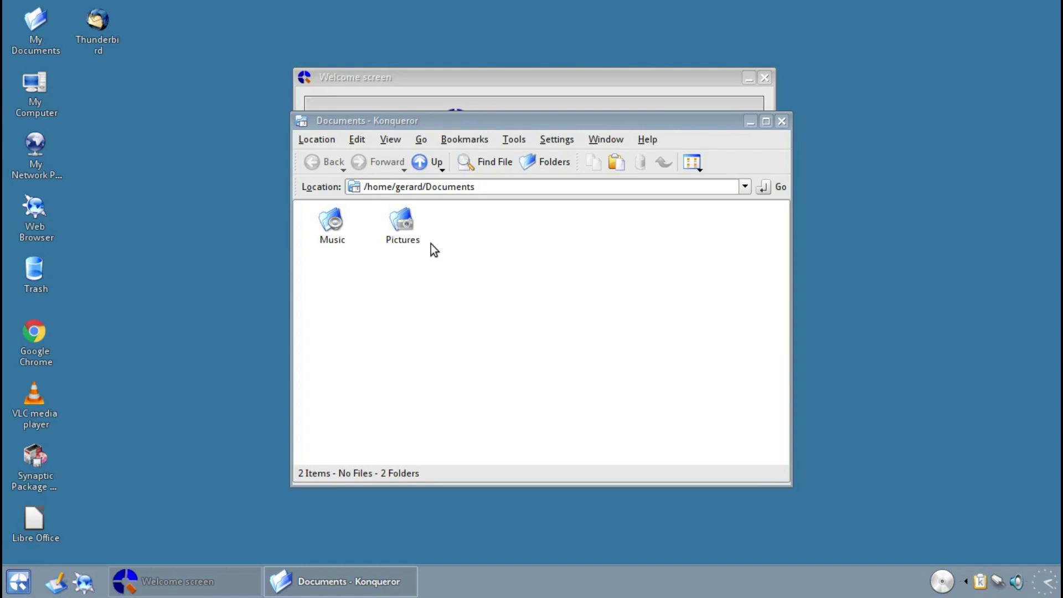
Step: Look inside the empty Pictures folder, then close Konqueror
click(404, 229)
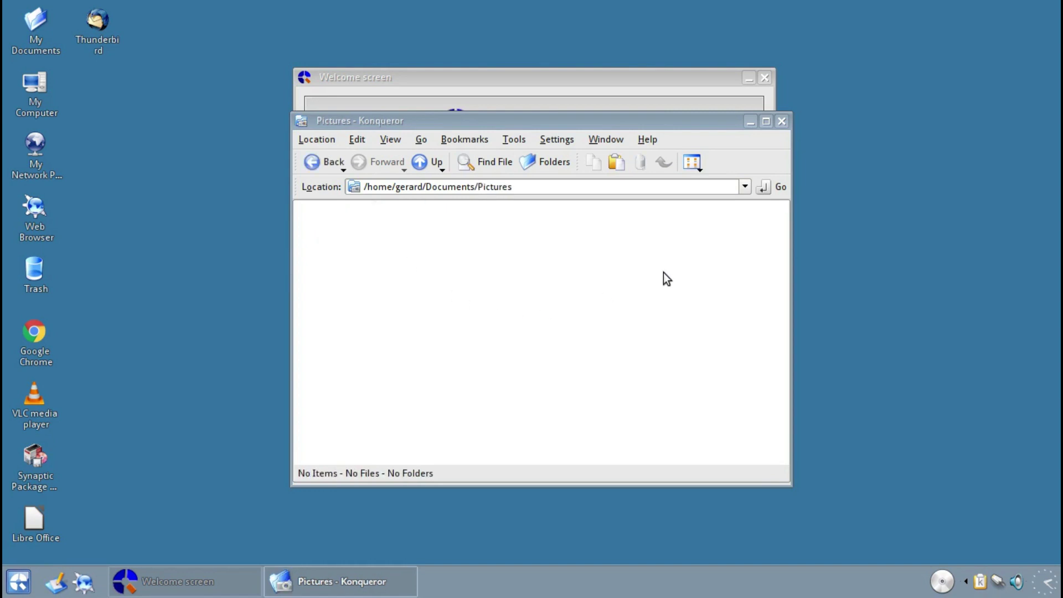
click(781, 123)
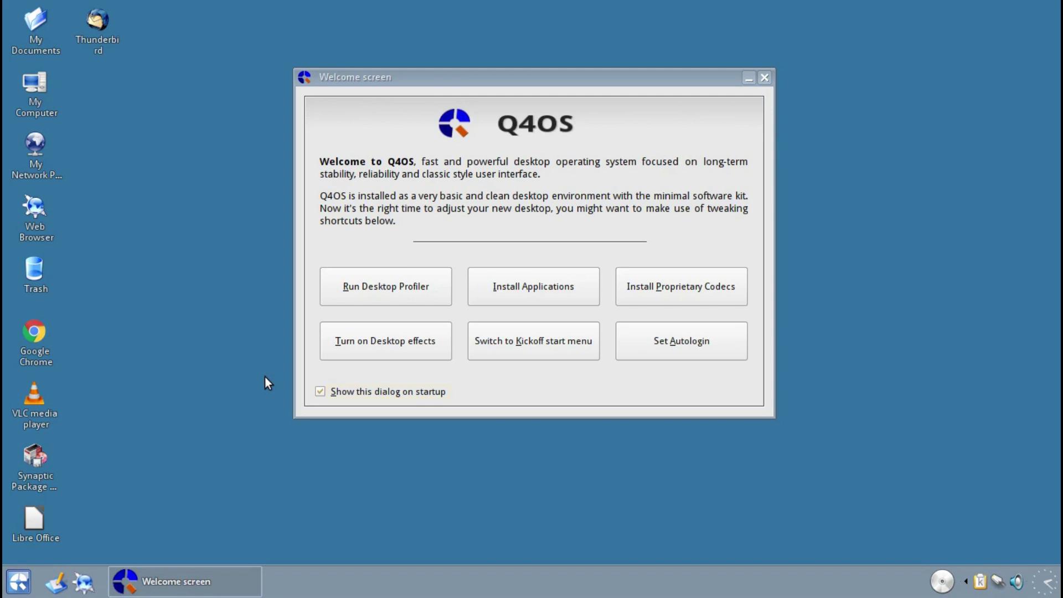
Step: Restart the computer using the K menu's Turn Off options
click(12, 584)
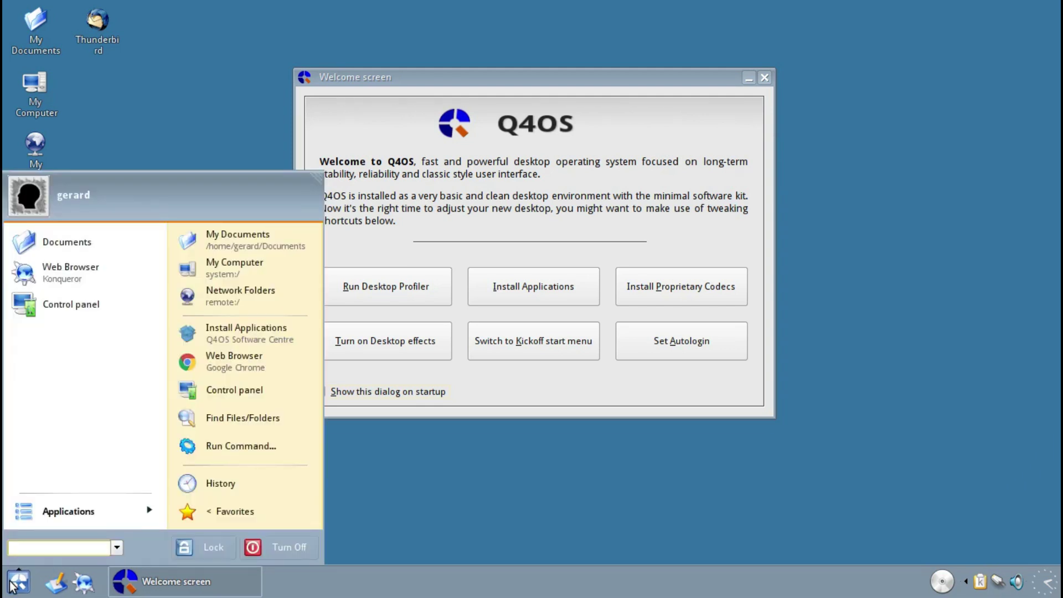
click(288, 548)
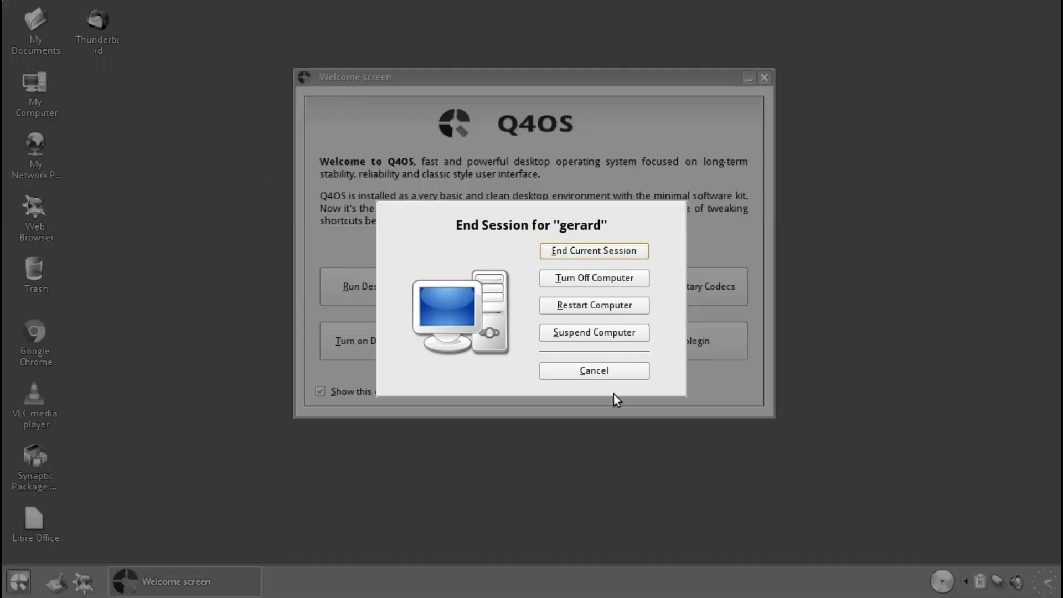
click(581, 306)
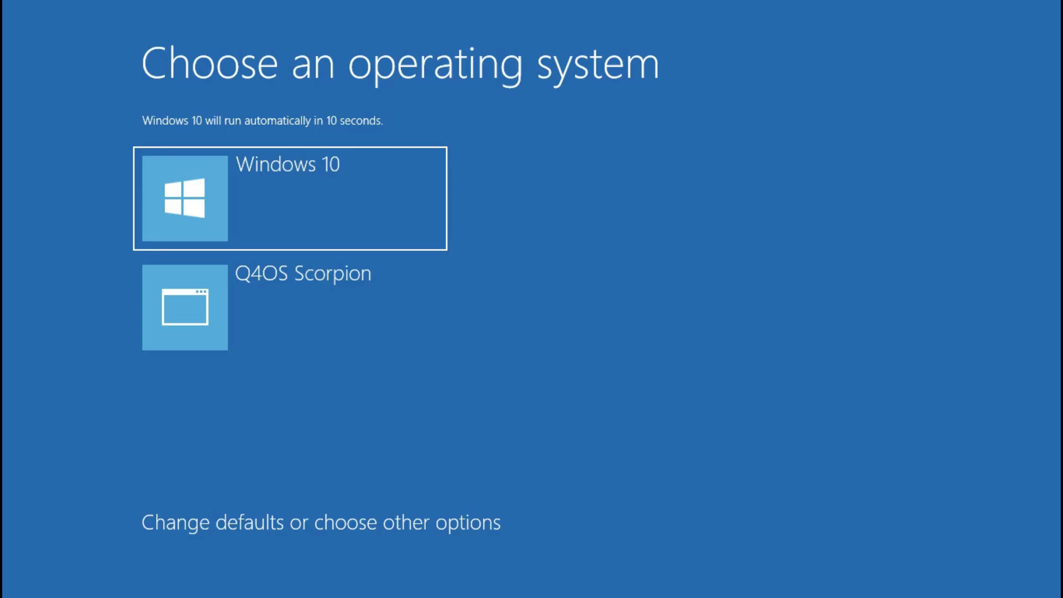
Step: Pick Q4OS Scorpion over Windows 10 in the boot menu and boot it
key(Down)
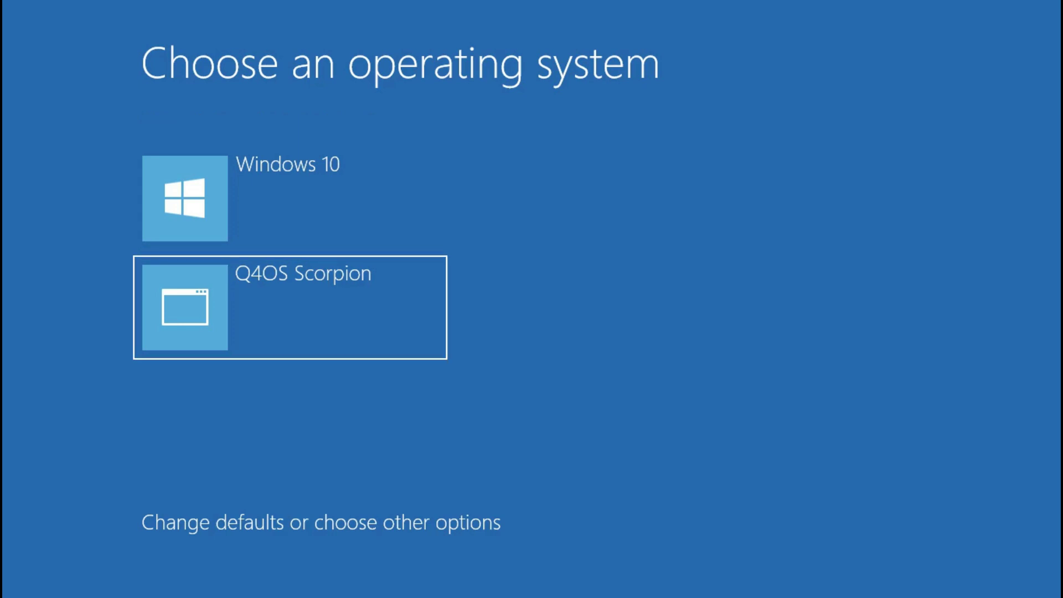
key(Up)
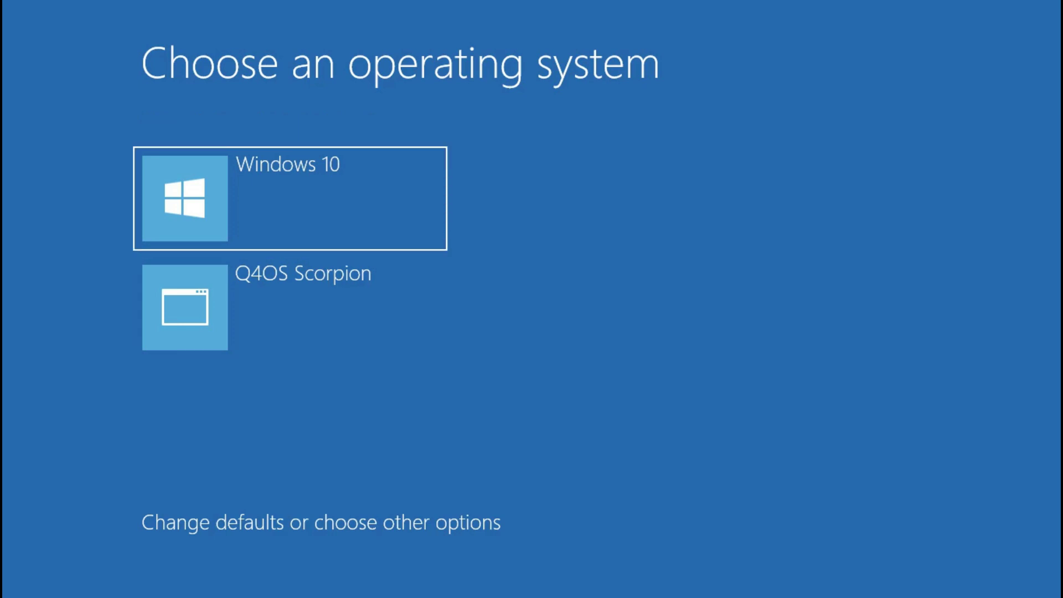
key(Down)
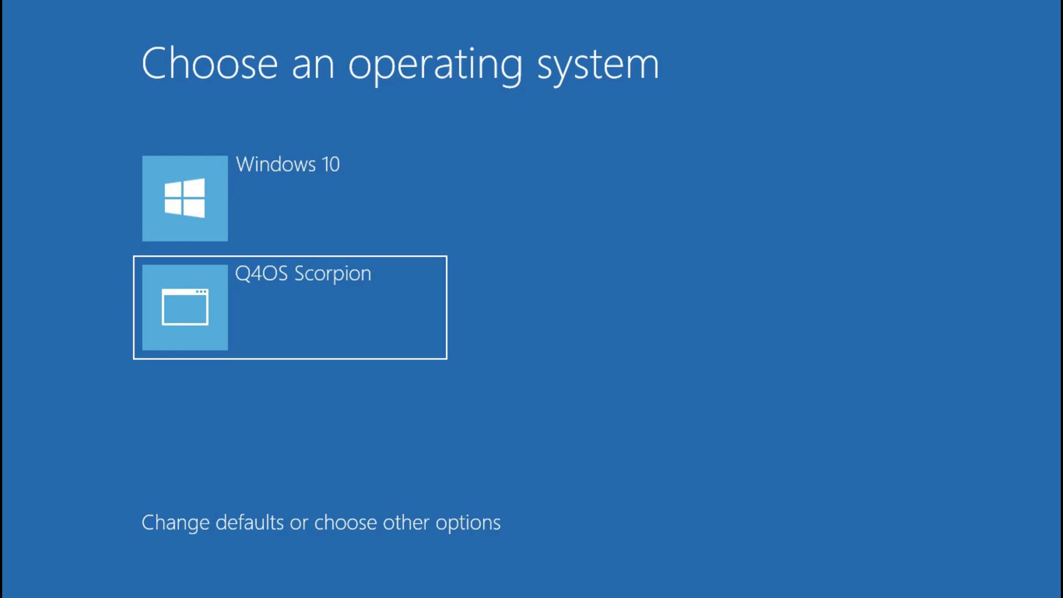
key(Up)
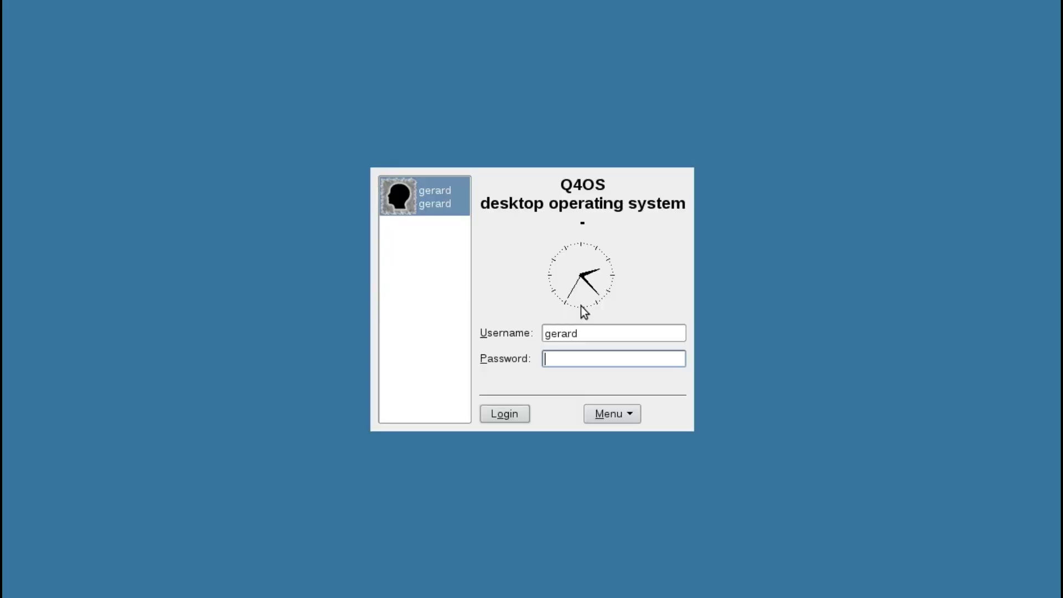
Step: Enter gerard's password at the Q4OS login screen
text(•)
text(•••••••)
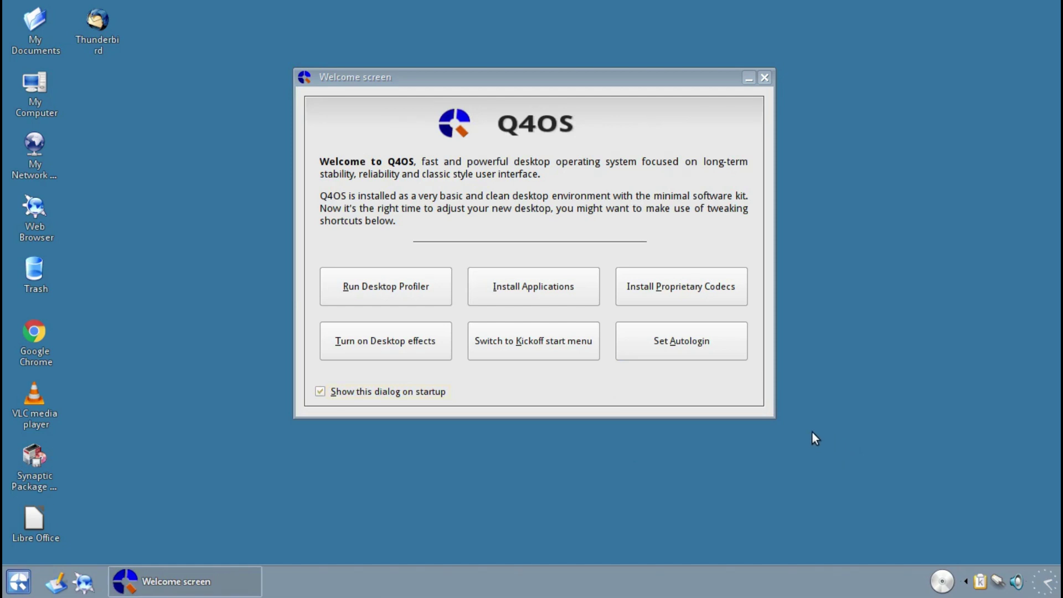
Step: Minimize the Q4OS Welcome screen to reveal the desktop shortcuts
click(748, 78)
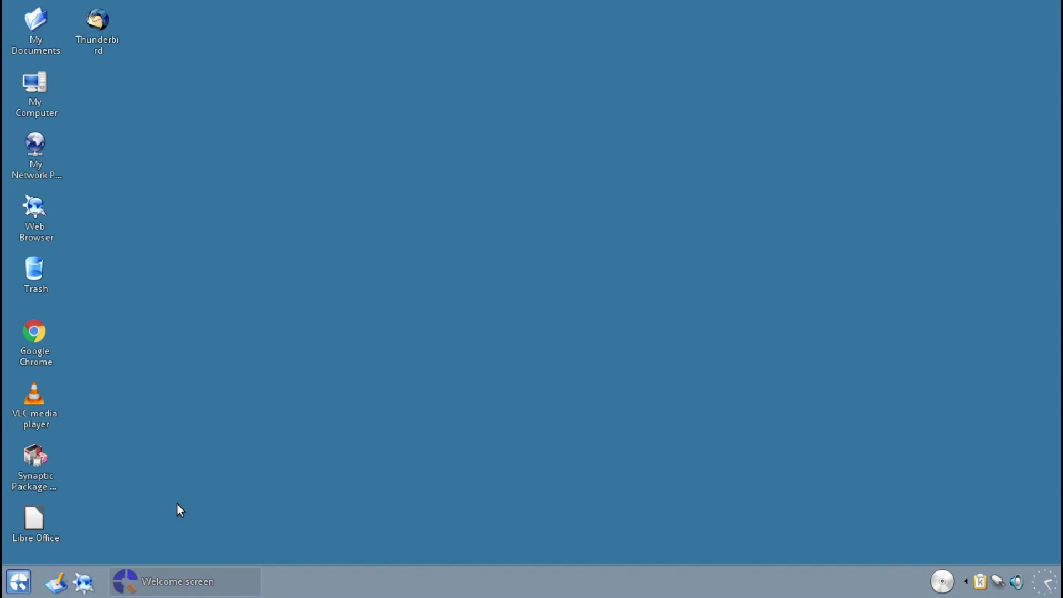
click(18, 582)
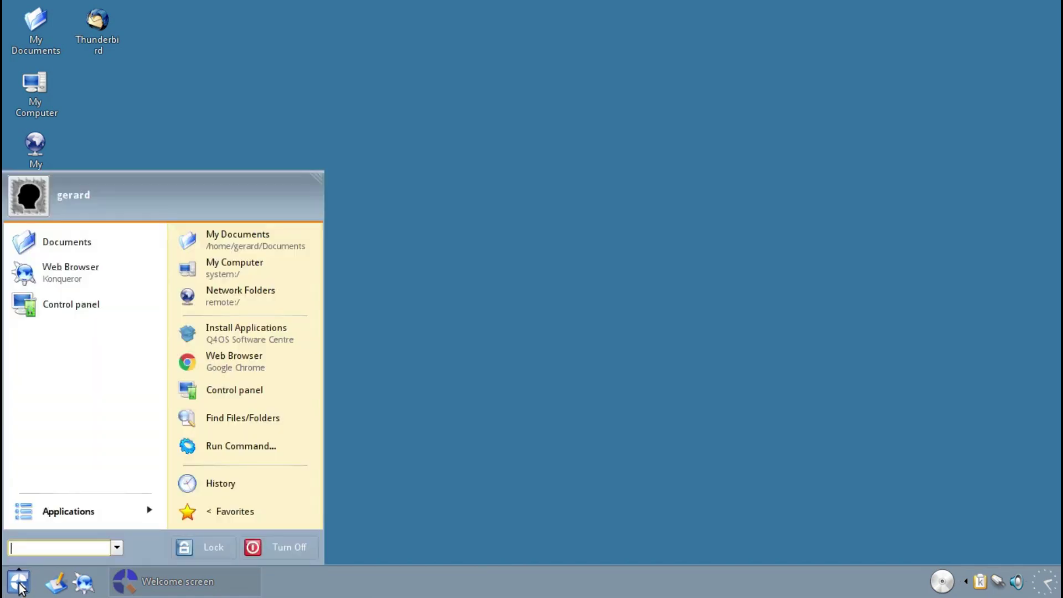
click(19, 584)
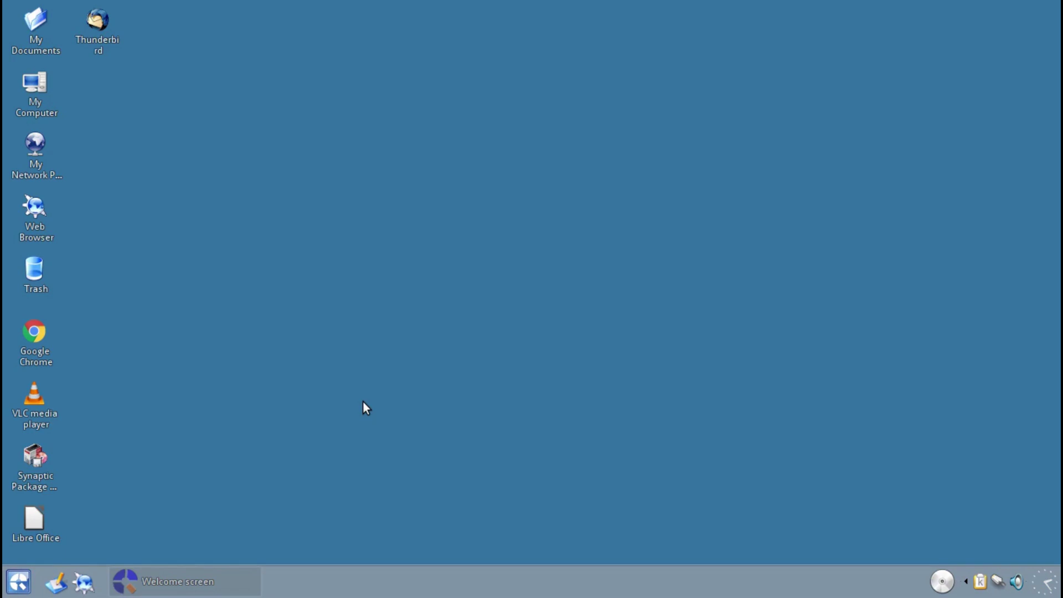
click(226, 579)
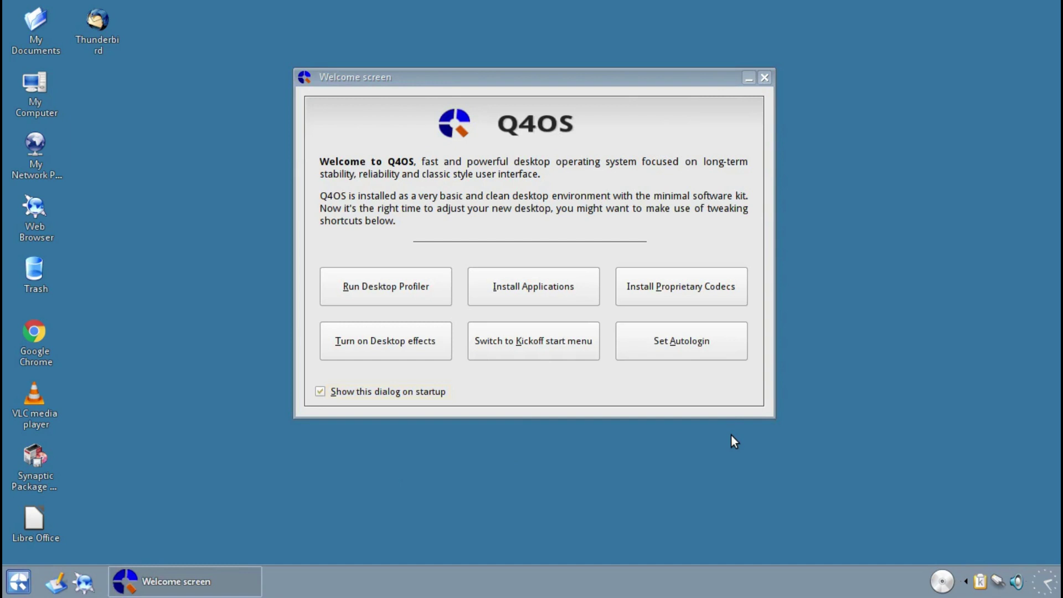